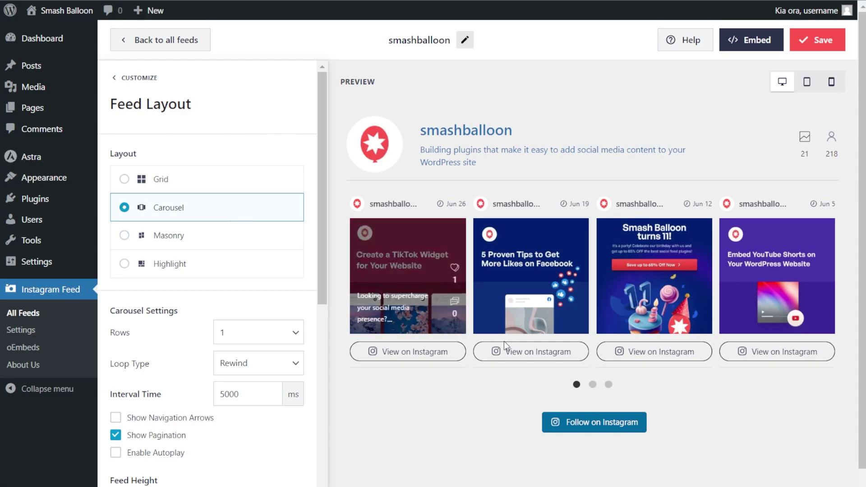
Step: Page the carousel feed preview forward to its second and then its last set of posts
click(592, 386)
click(608, 385)
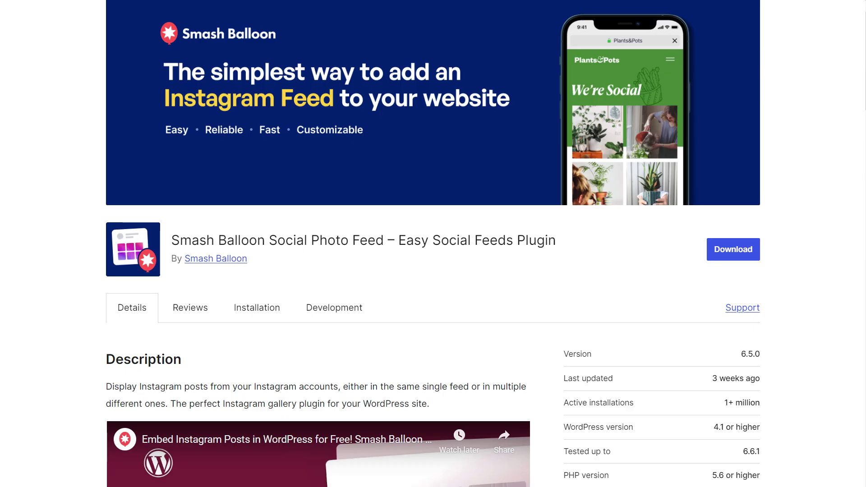
scroll(432, 243, down, 3)
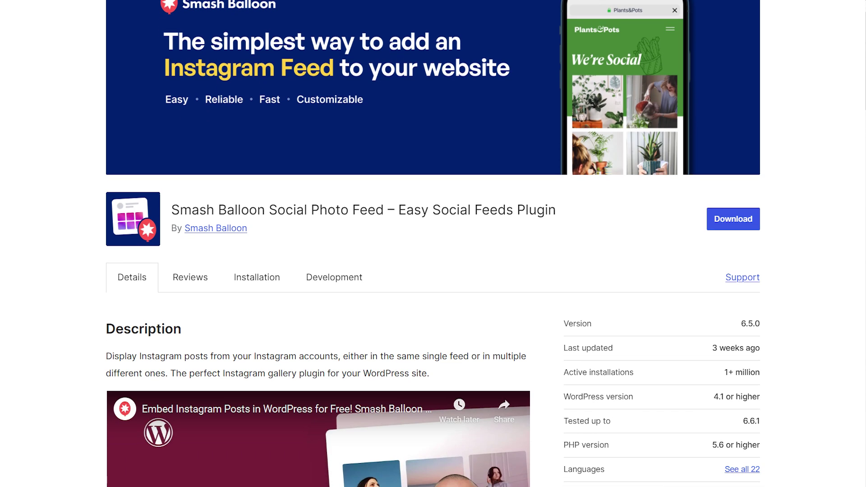
scroll(432, 244, down, 5)
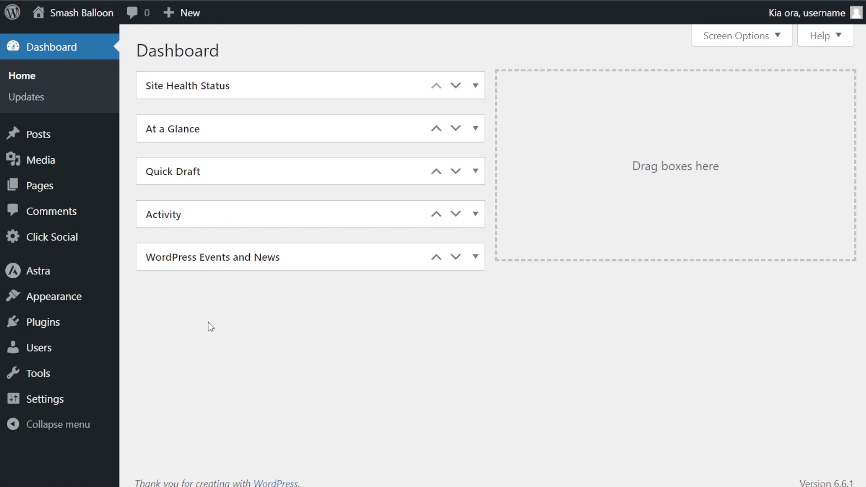
Step: Upload Instagram-Feed-Pro-6.4-Elite.zip as a new plugin, install it, and activate it
mouse_move(65, 325)
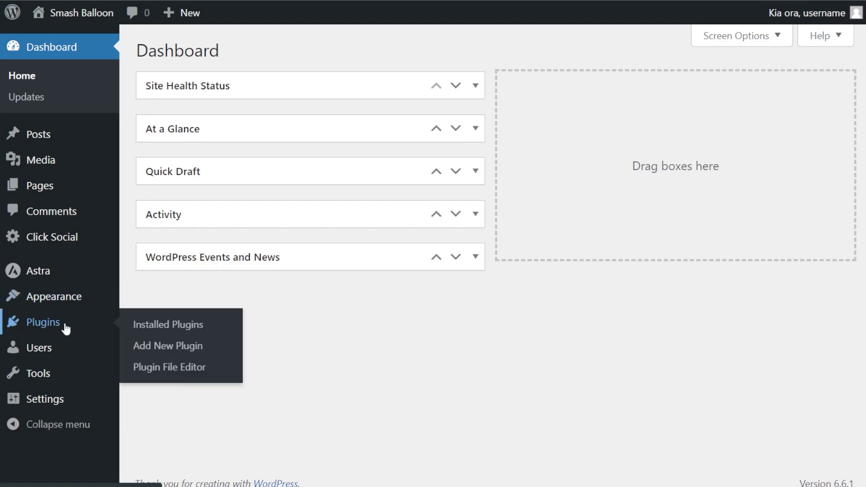
click(159, 346)
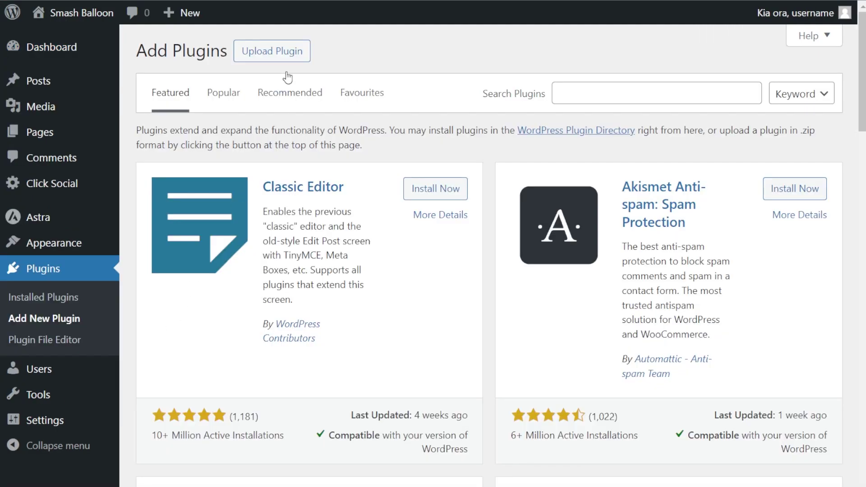
click(289, 53)
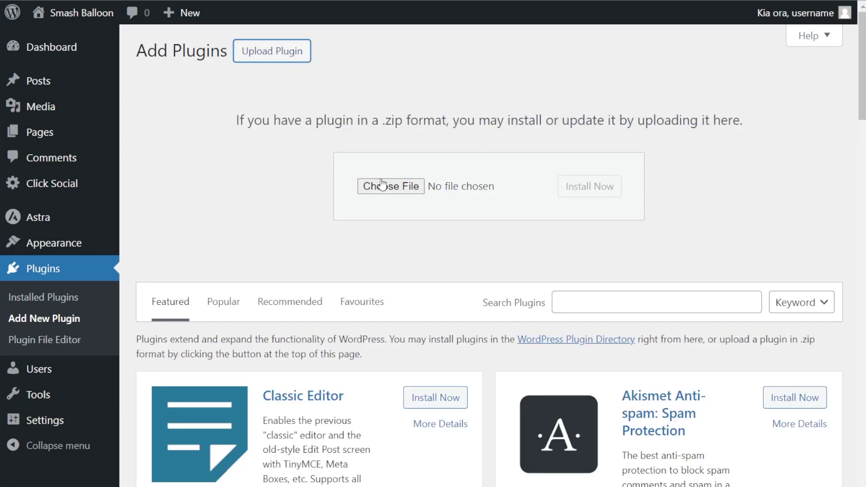
click(392, 191)
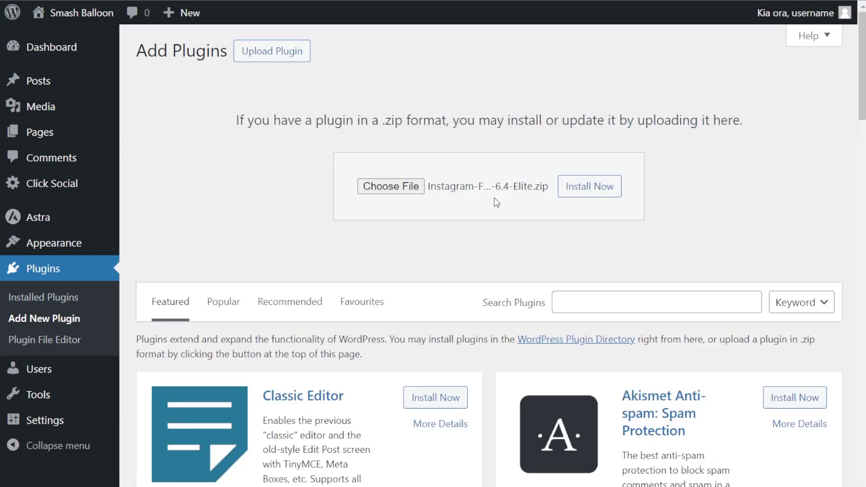
click(594, 198)
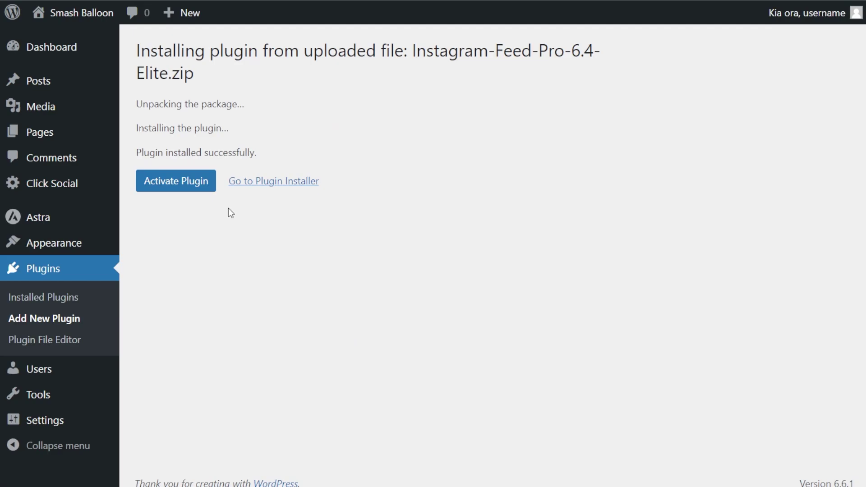
click(188, 189)
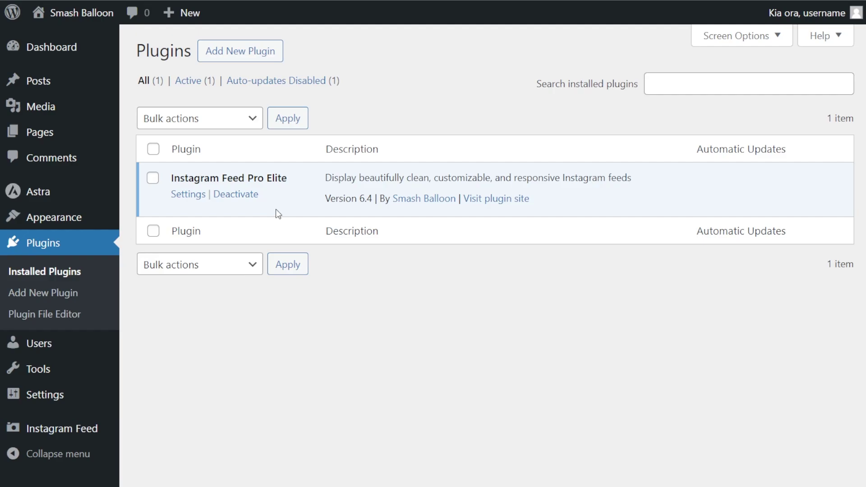
mouse_move(35, 436)
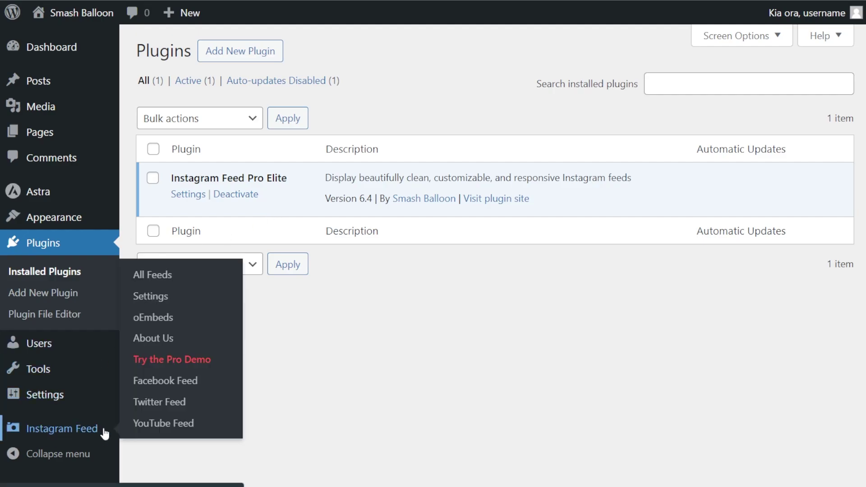
Step: Paste the license key into Instagram Feed settings and activate the Pro license
click(144, 297)
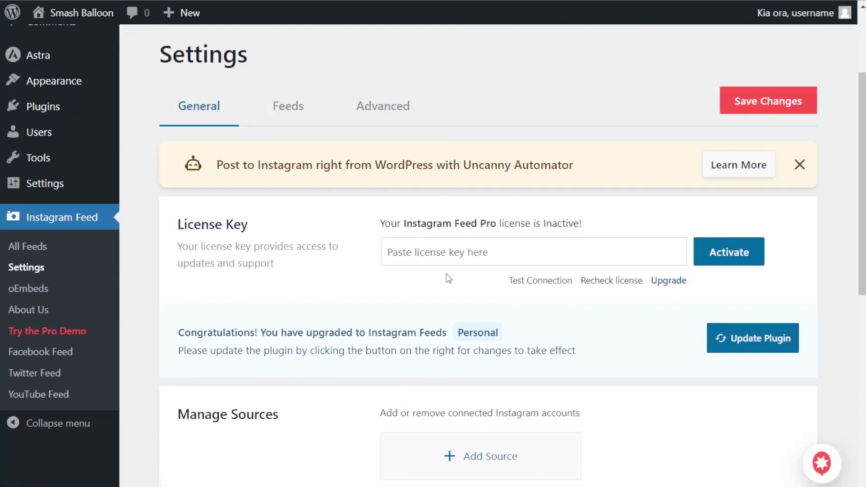
click(460, 260)
key(ctrl+v)
click(726, 254)
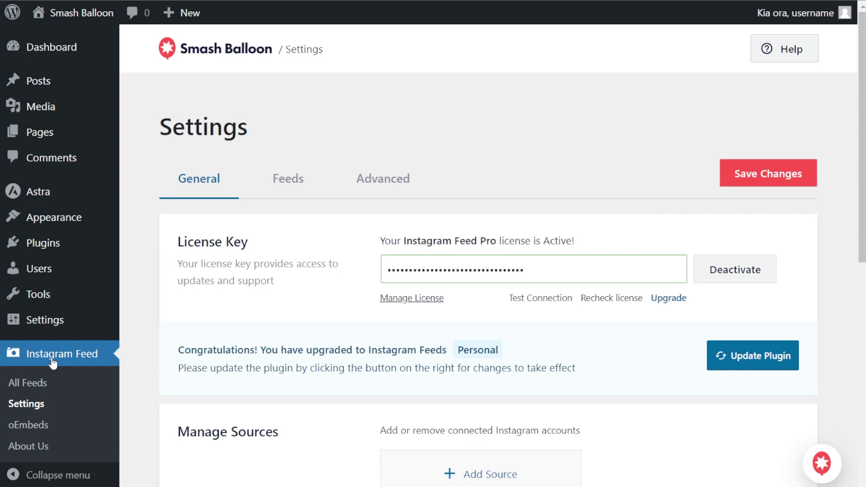
click(42, 383)
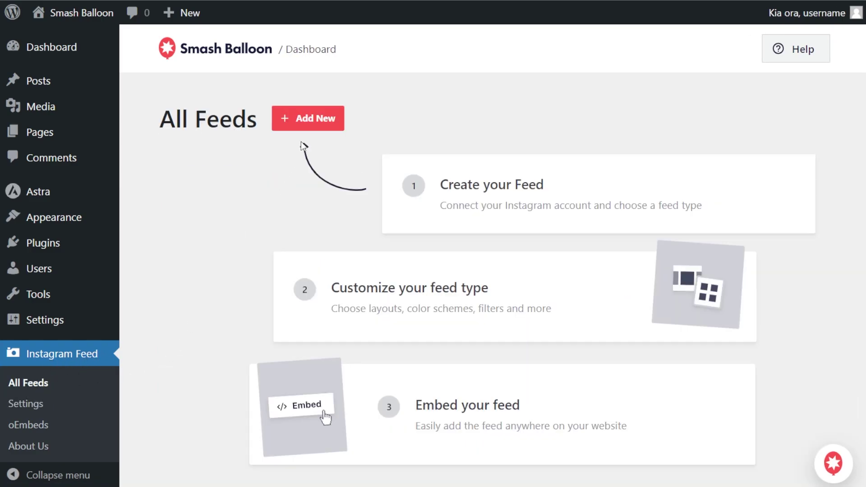
Step: Add a new Instagram feed using the User Timeline feed type
click(313, 126)
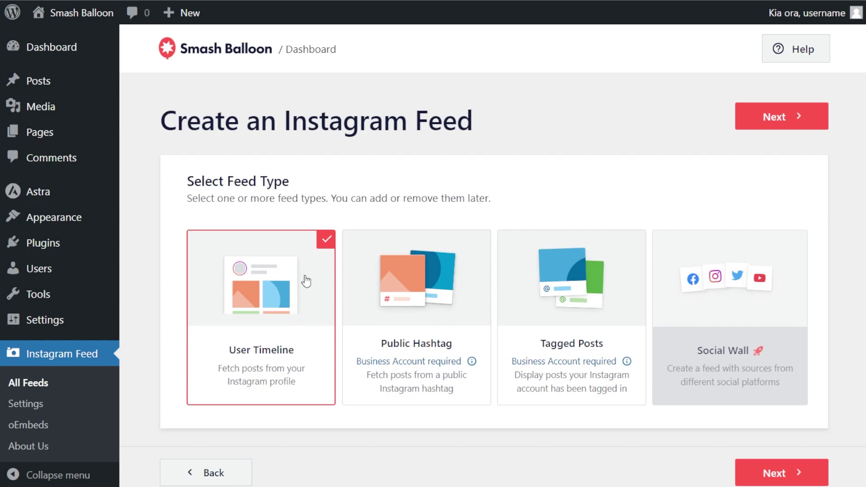
click(820, 126)
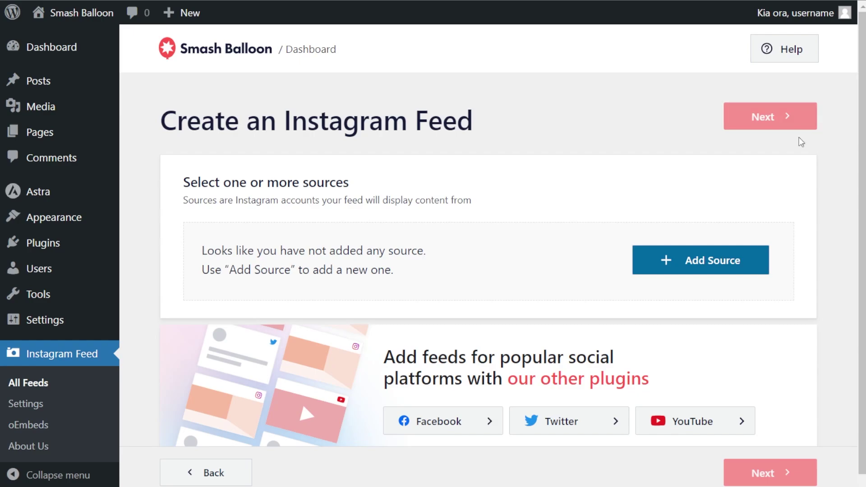
Step: Add a Business Instagram source, answer No to prior Facebook connection, and connect with Facebook
click(703, 270)
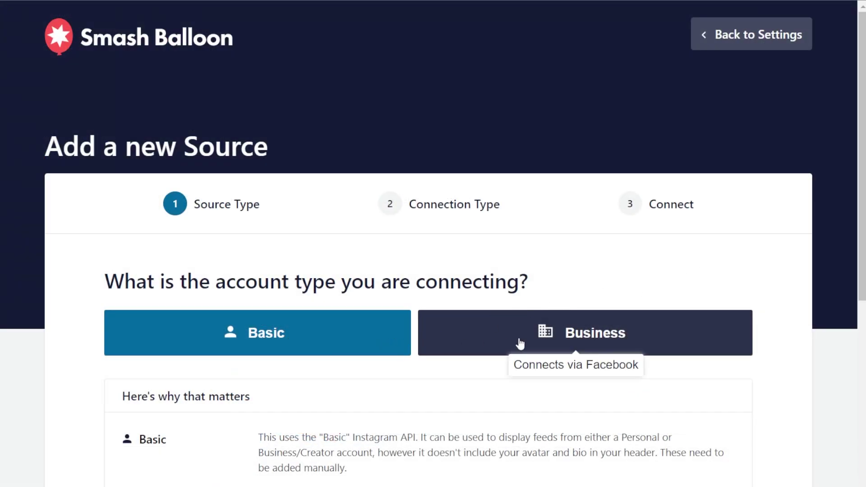
click(626, 336)
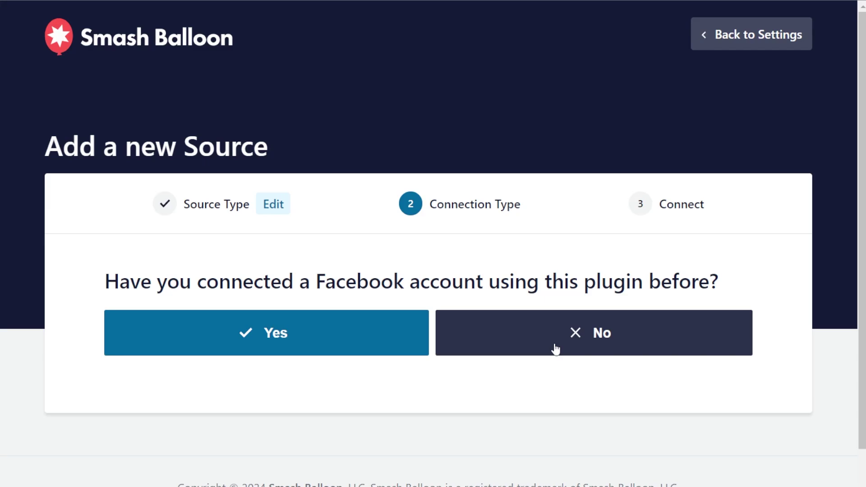
click(574, 342)
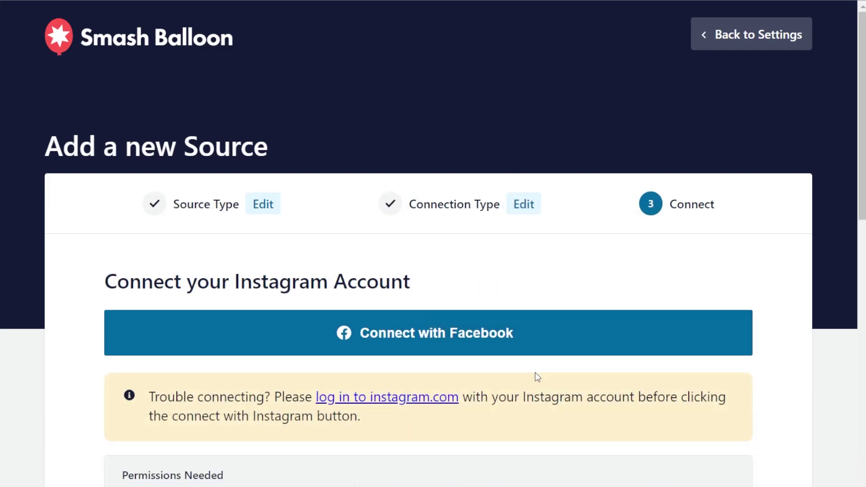
click(534, 348)
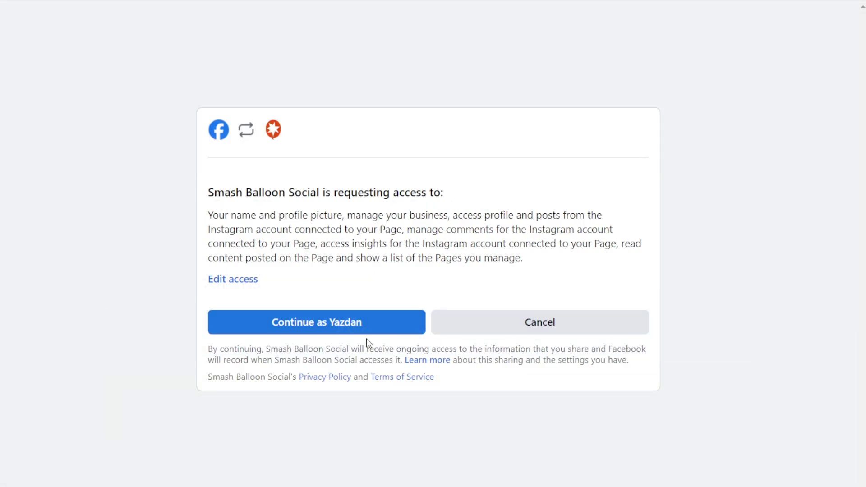
Step: Review the Facebook permissions requested by Smash Balloon Social, then approve the access
click(236, 283)
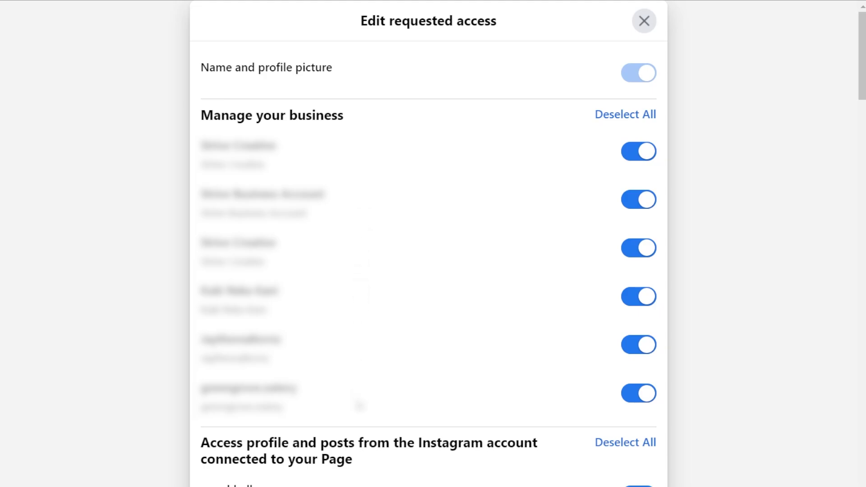
scroll(359, 405, down, 9)
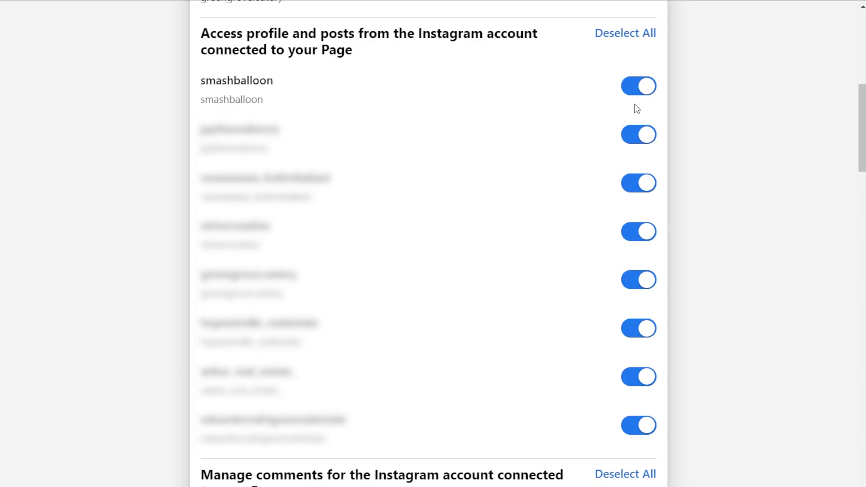
scroll(636, 106, up, 9)
click(644, 22)
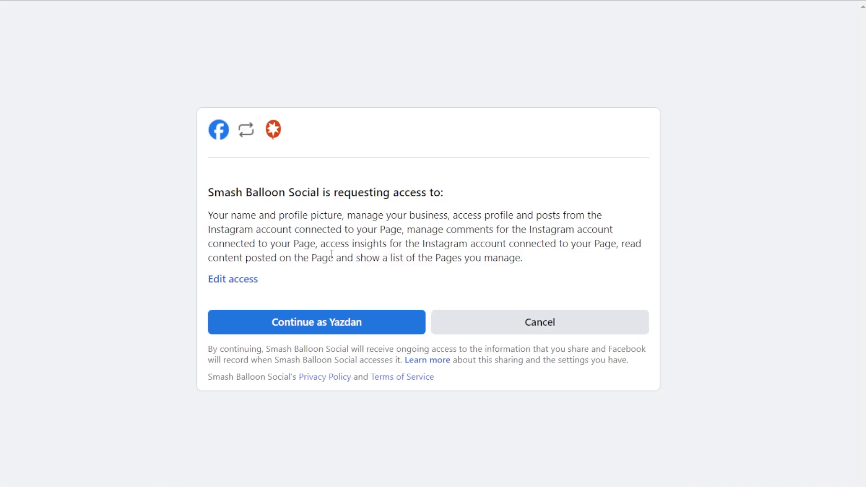
click(319, 321)
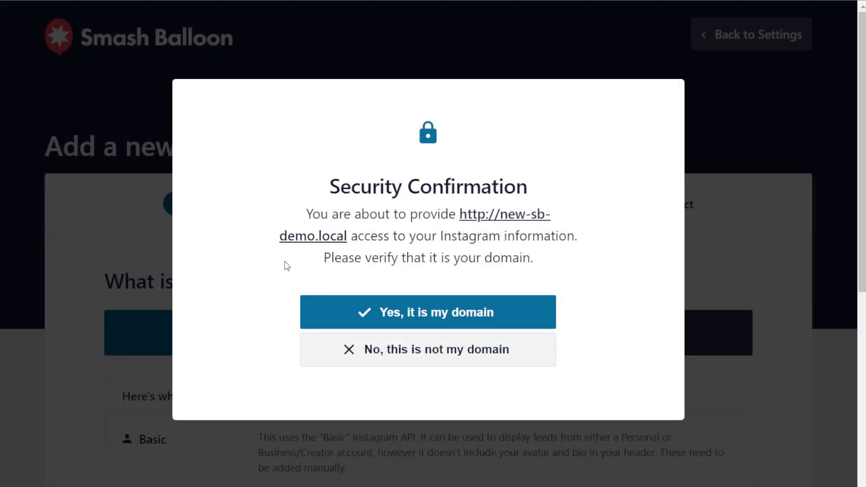
Step: Confirm new-sb-demo.local as your domain, then add and select the smashballoon business account as source
click(440, 321)
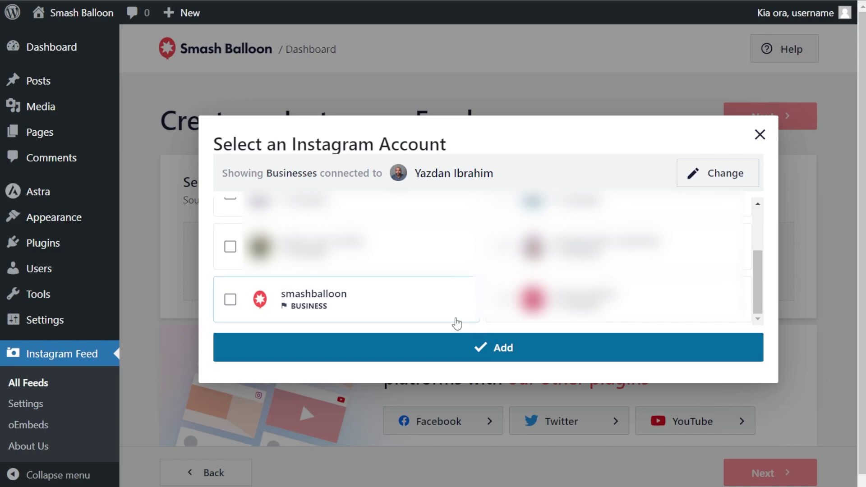
click(419, 300)
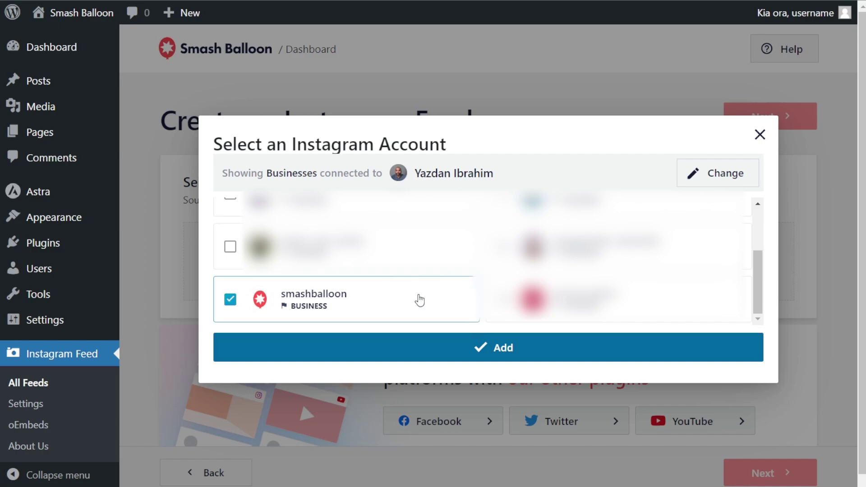
click(474, 351)
click(470, 256)
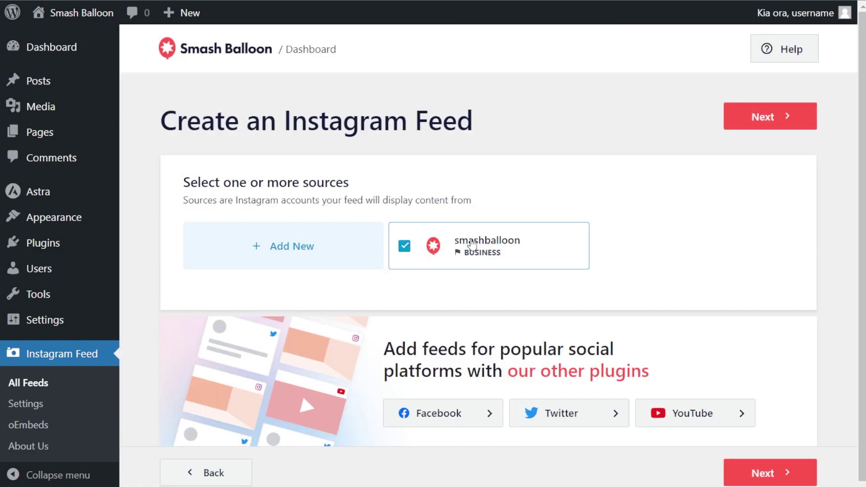
click(802, 109)
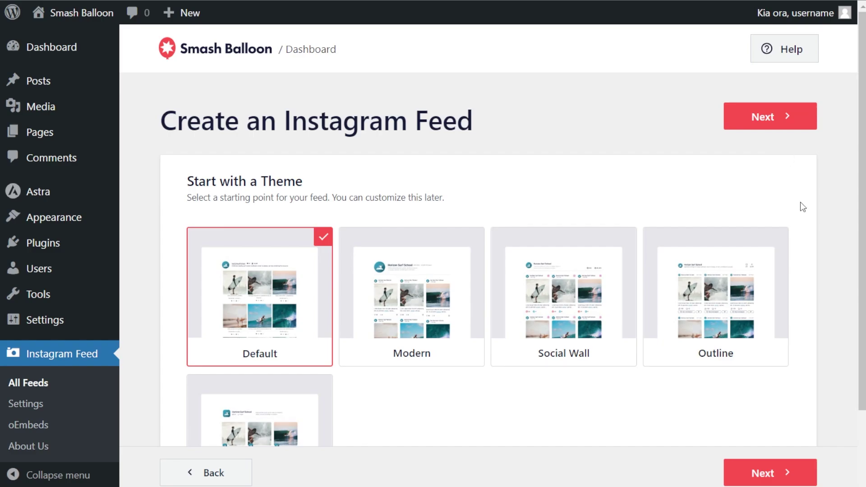
Step: Choose the Outline theme for the new feed
scroll(802, 207, down, 2)
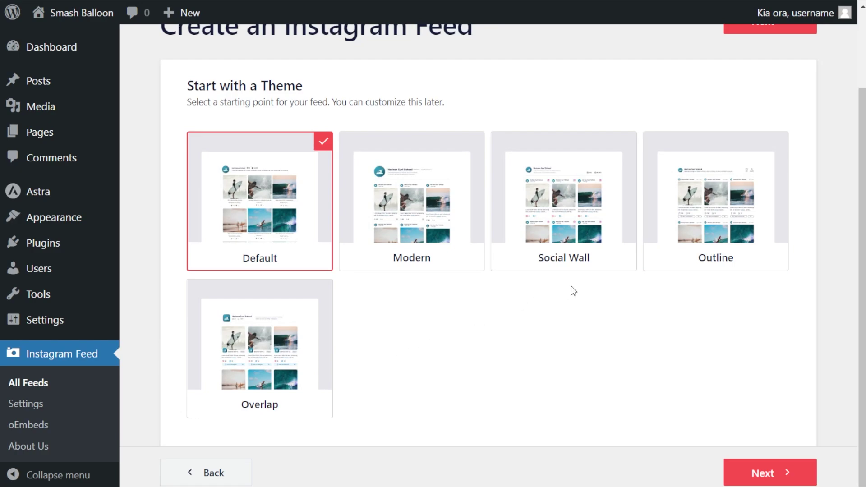
click(685, 259)
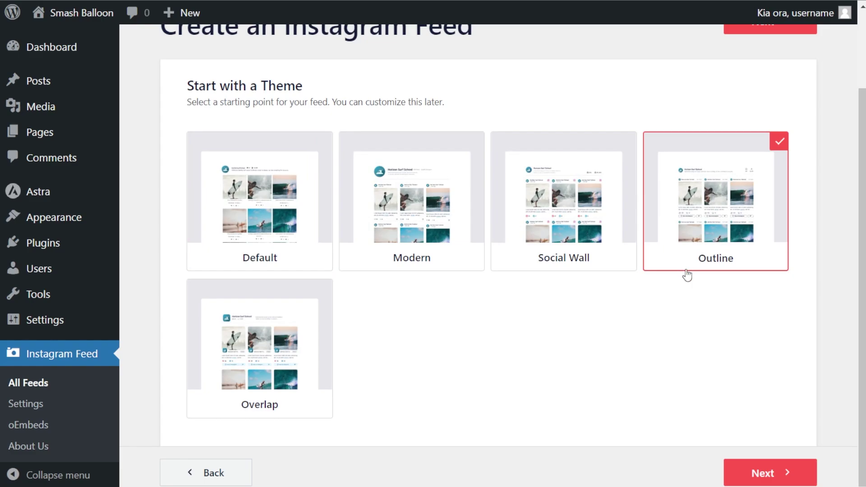
click(757, 474)
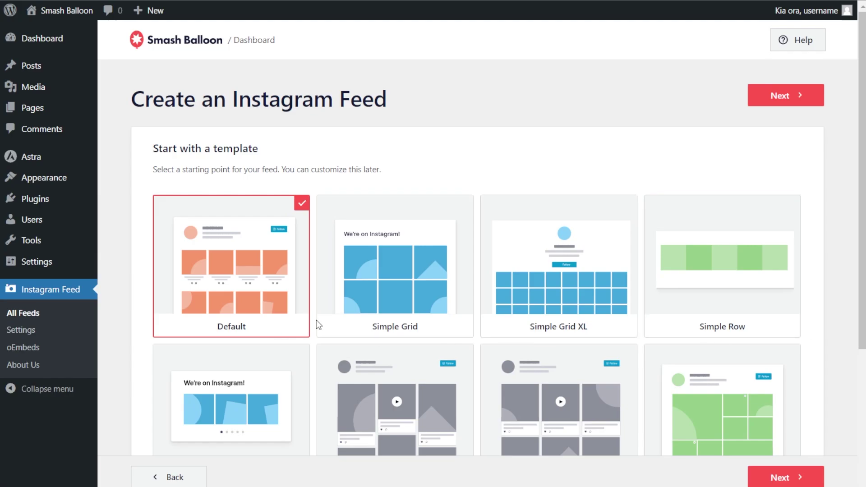
Step: Pick the Highlight template and continue into the feed editor
scroll(705, 316, down, 2)
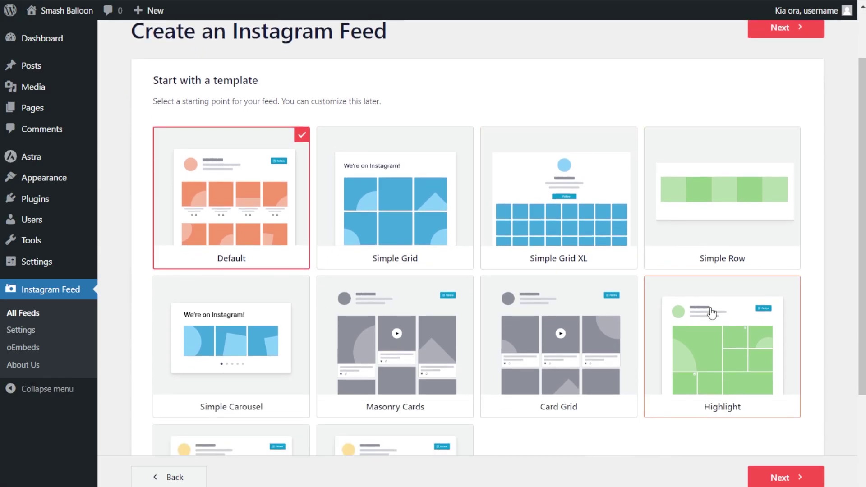
scroll(599, 361, down, 2)
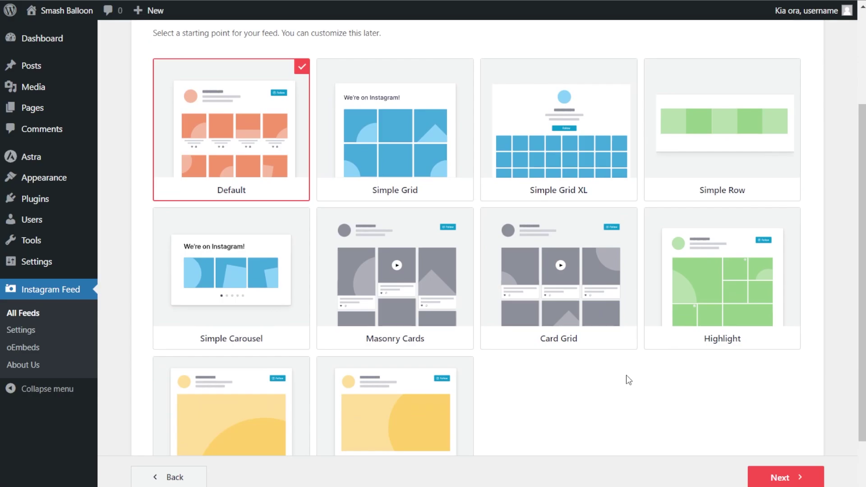
click(718, 305)
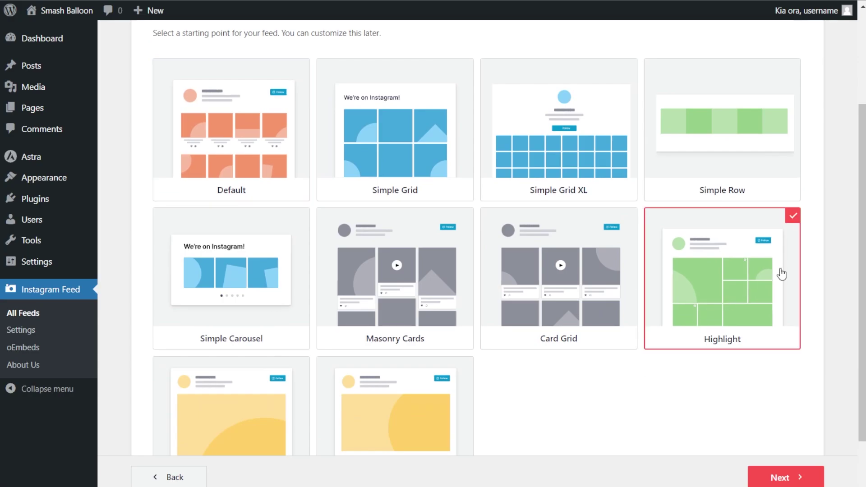
click(779, 476)
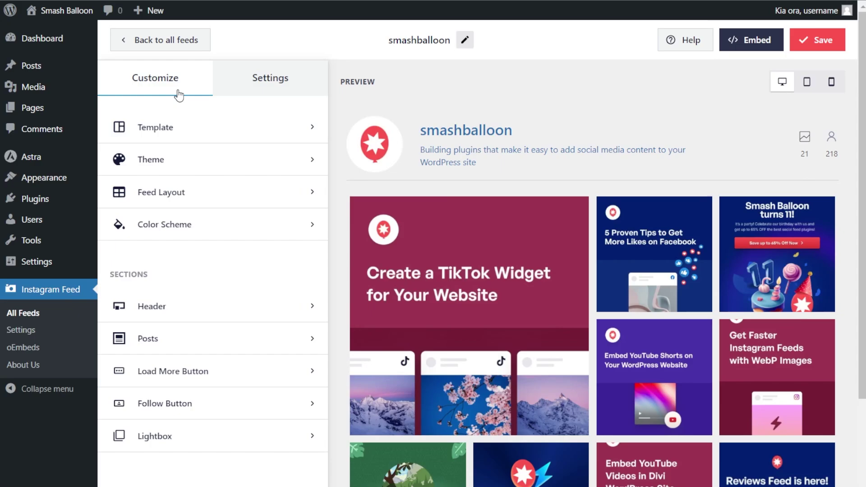
Step: Open Feed Layout in the Customize tab to show the Highlight layout settings
click(207, 195)
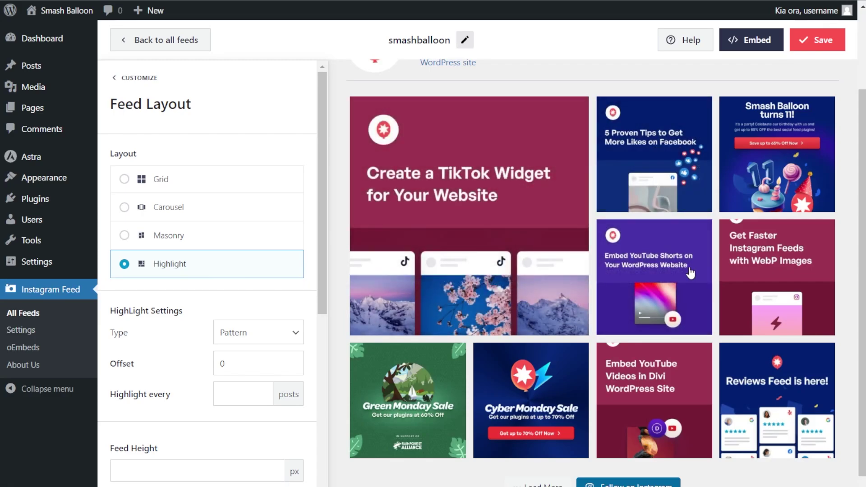
Step: Try the Grid, Carousel and Masonry layouts, then return the feed to Highlight
click(192, 177)
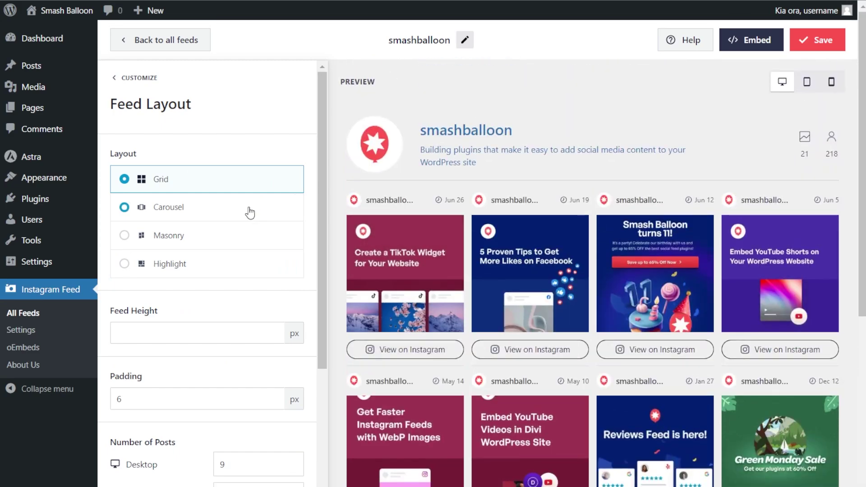
click(249, 213)
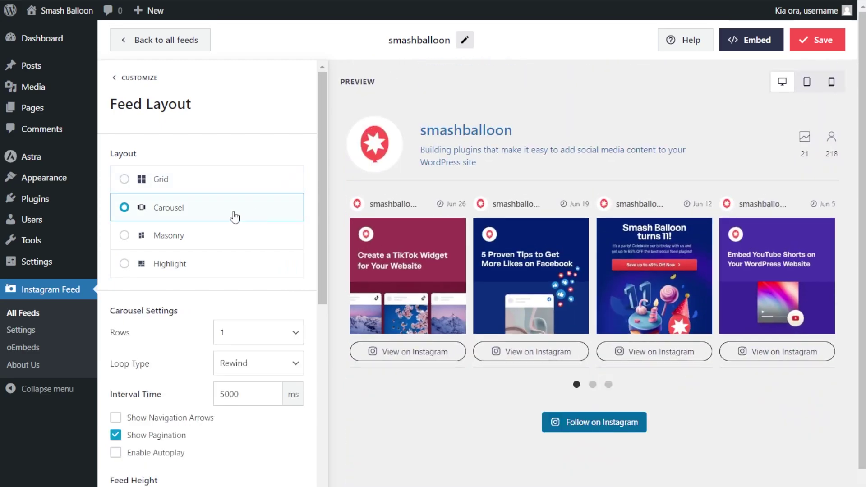
click(593, 385)
click(608, 385)
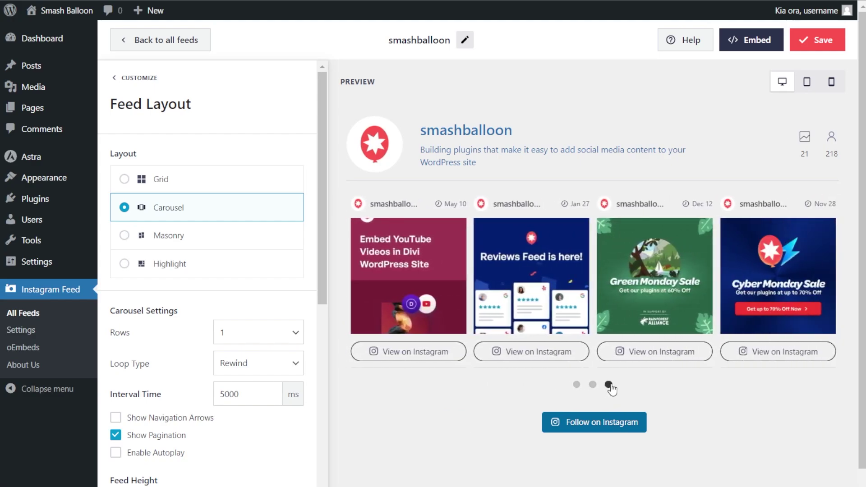
click(186, 234)
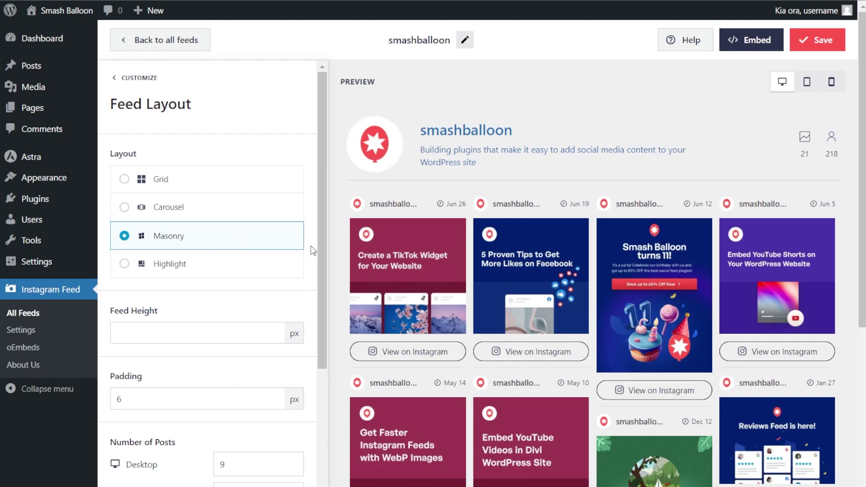
scroll(334, 248, down, 5)
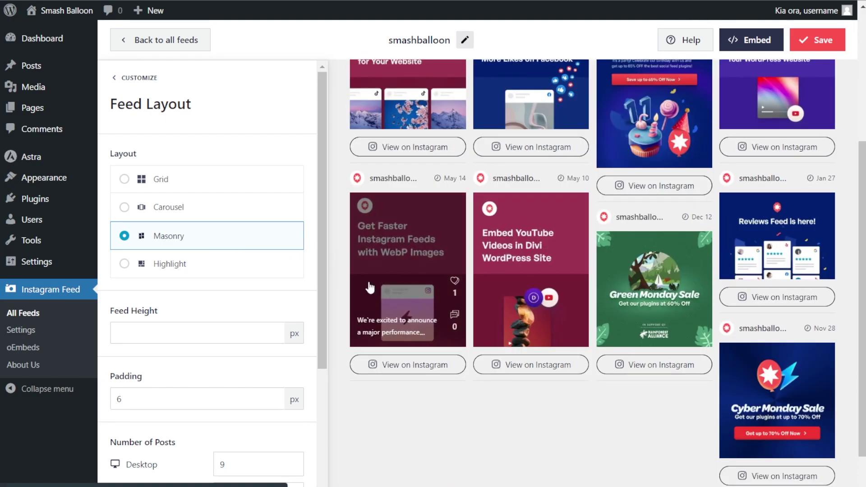
mouse_move(612, 307)
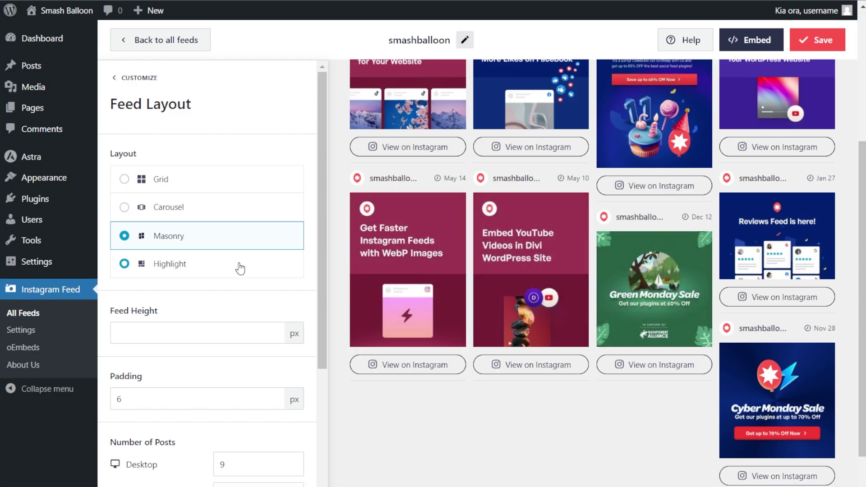
click(291, 265)
scroll(291, 265, down, 3)
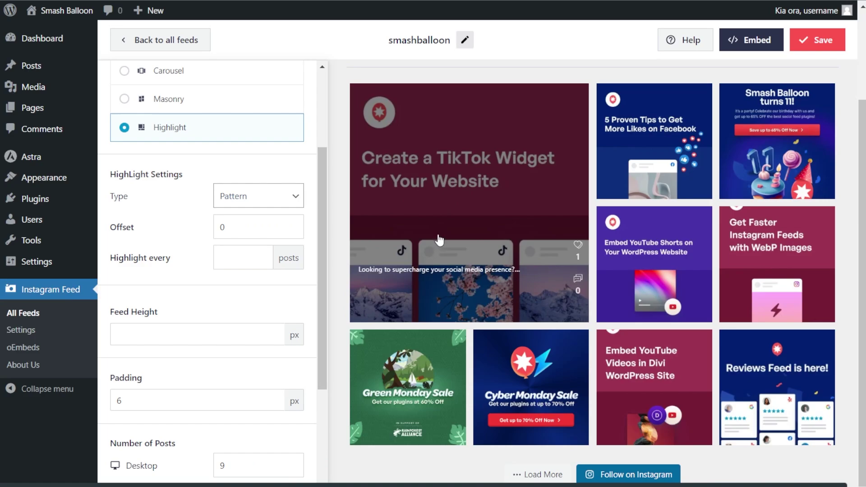
Step: Try the Post ID and hashtag highlight types, then keep Pattern
click(285, 199)
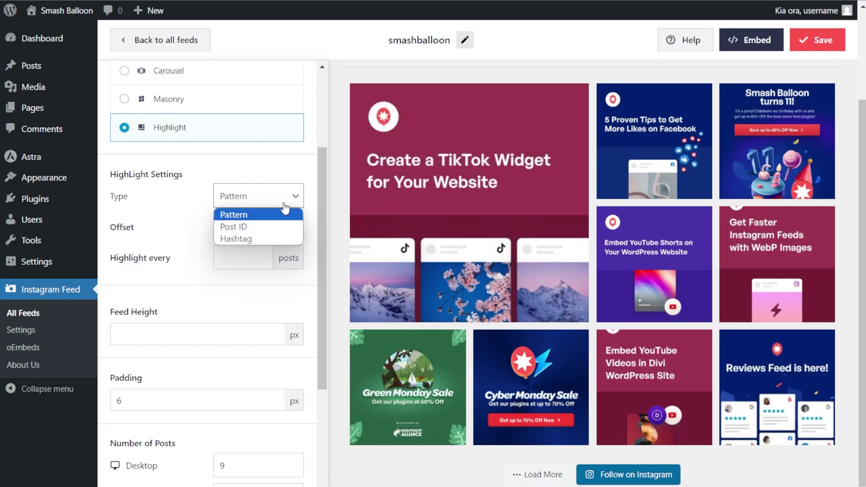
click(255, 228)
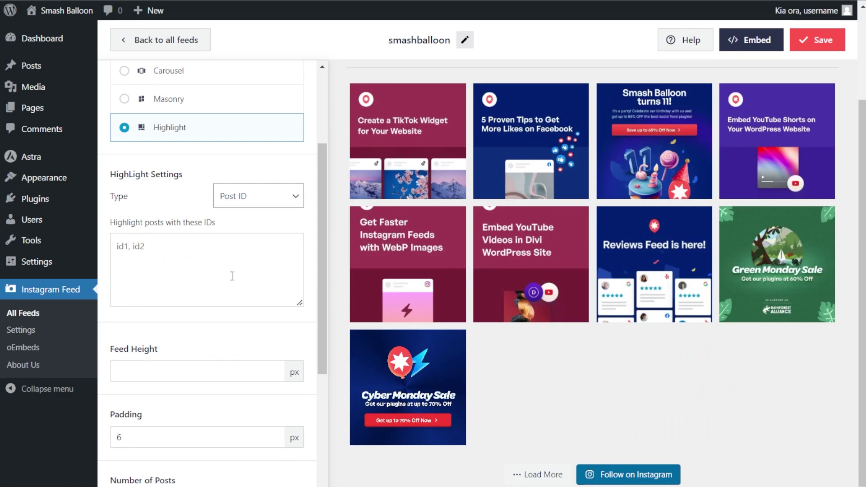
click(246, 202)
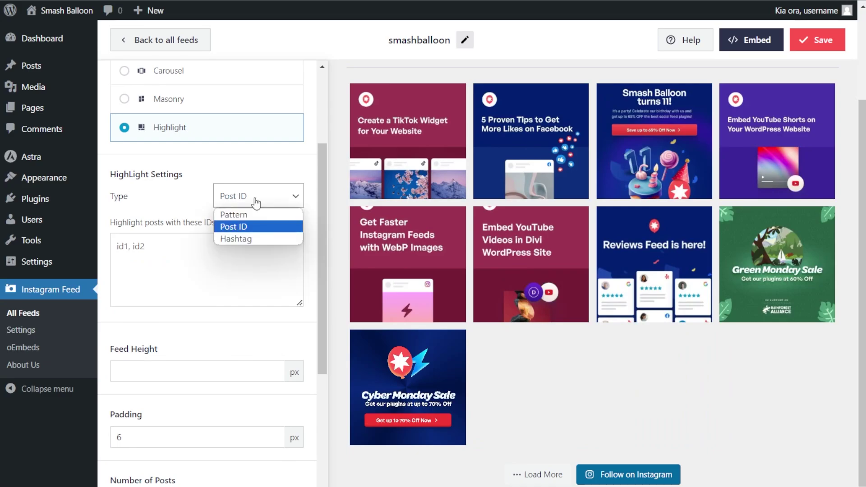
click(246, 239)
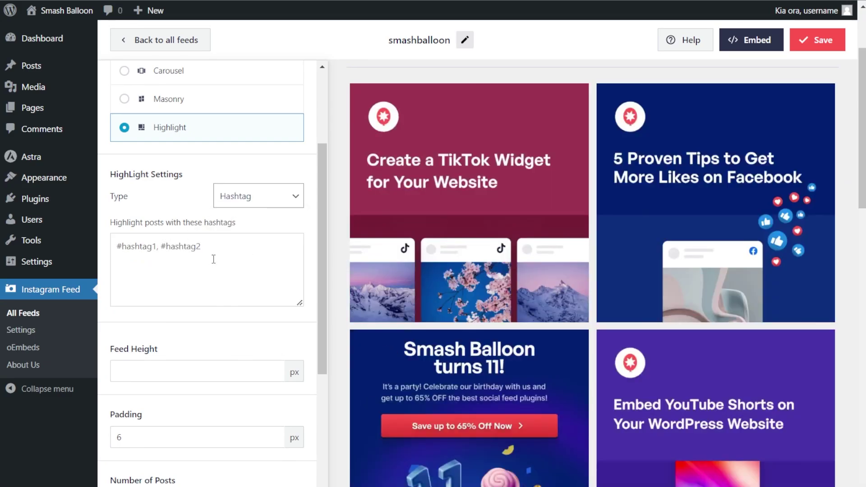
click(238, 203)
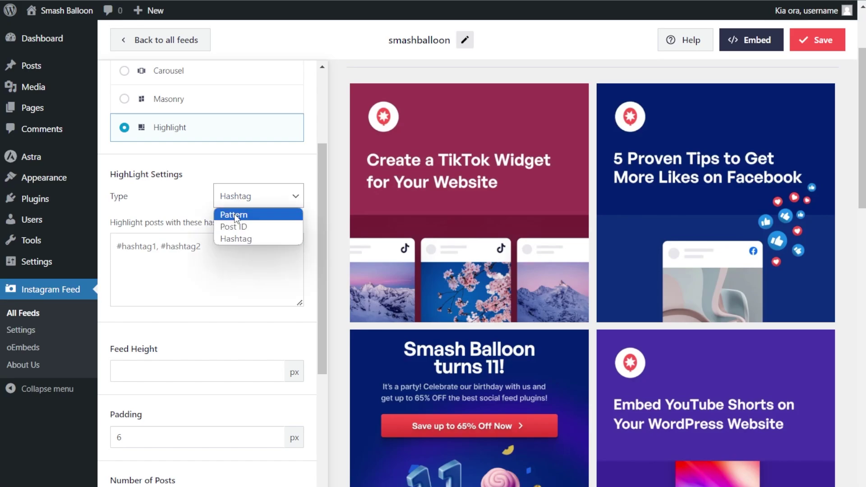
click(237, 215)
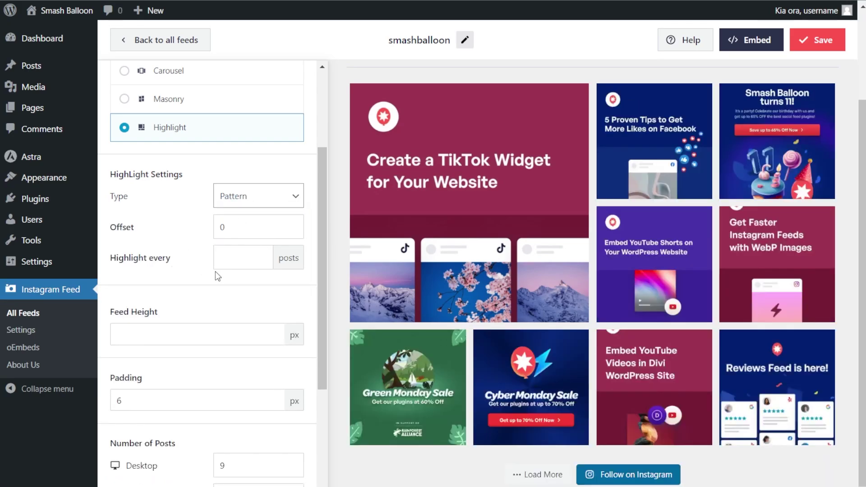
Step: Set Highlight every to 0 posts
click(228, 262)
text(2)
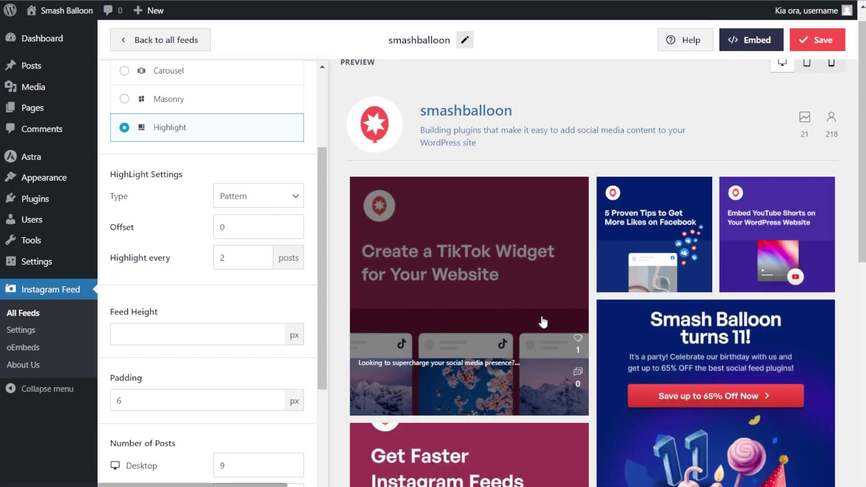
scroll(543, 323, down, 6)
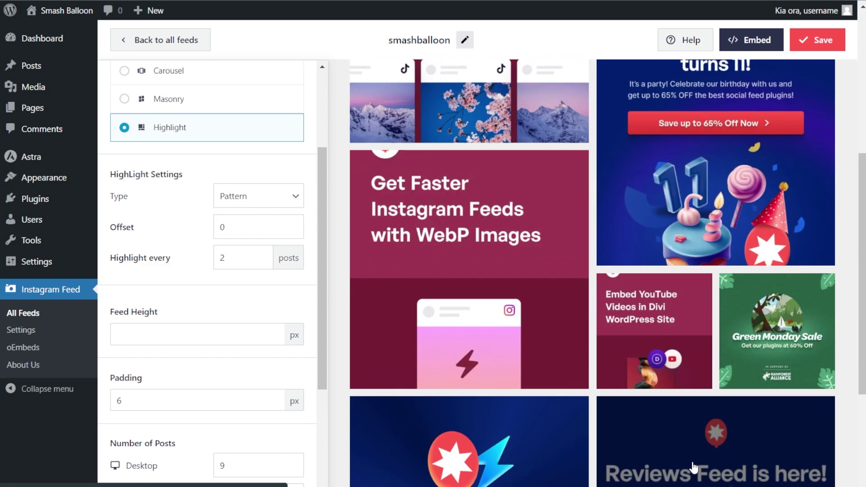
click(164, 269)
key(ctrl+a)
text(0)
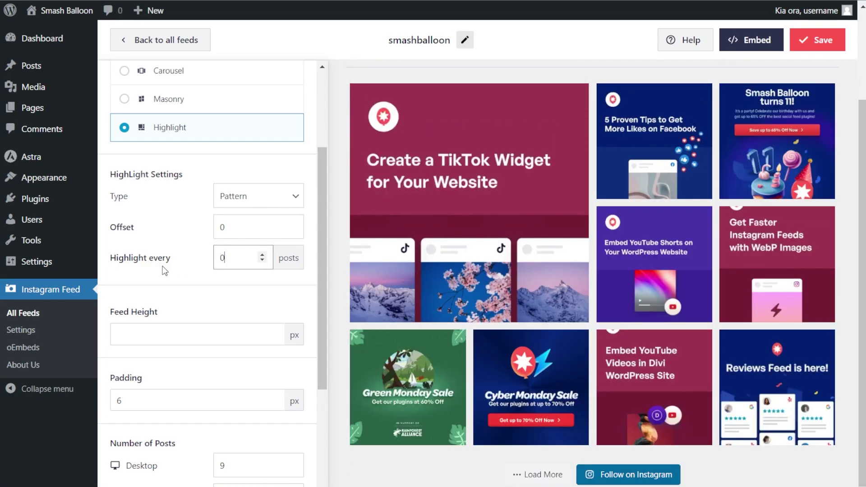
scroll(165, 268, down, 4)
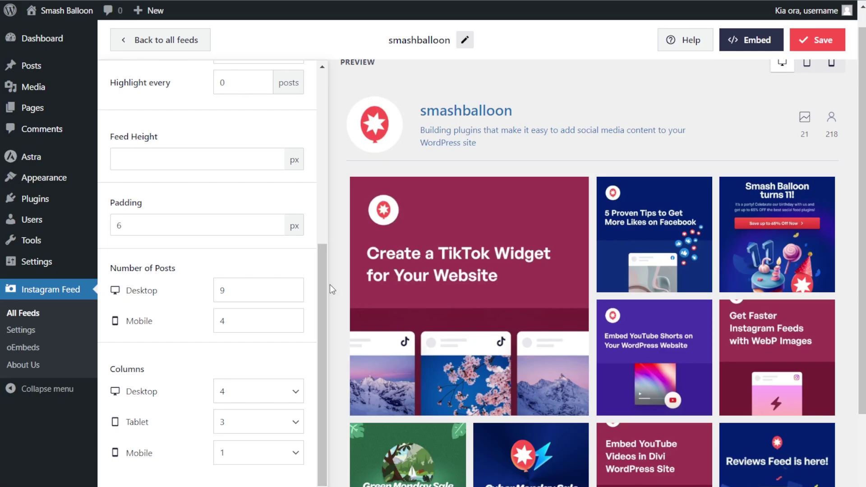
Step: Change the desktop post count to 12 and the desktop column count to 3
scroll(330, 288, down, 2)
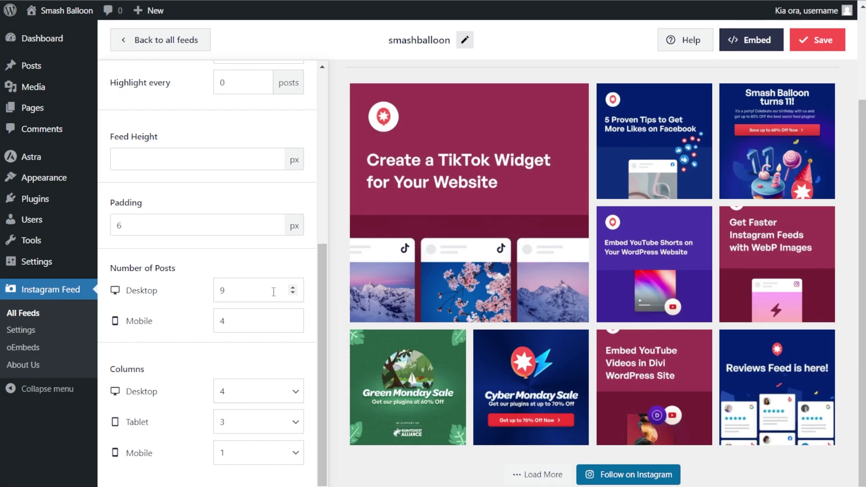
double_click(239, 296)
text(12)
scroll(348, 267, down, 3)
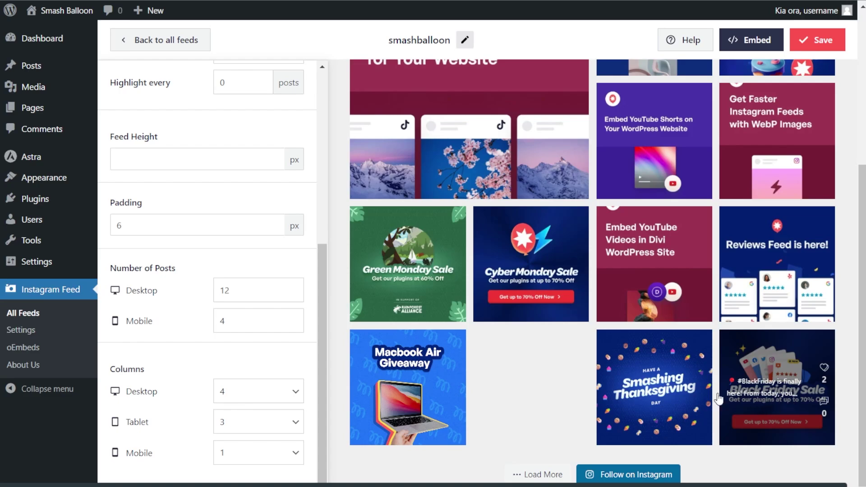
click(251, 390)
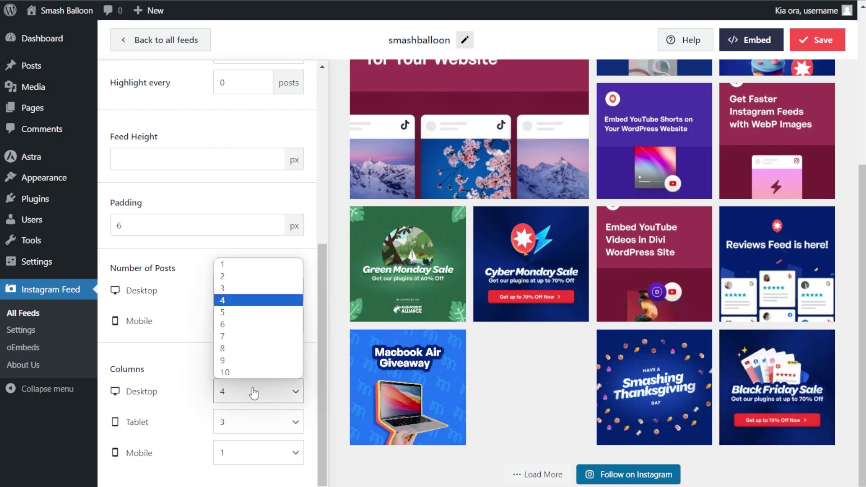
click(236, 289)
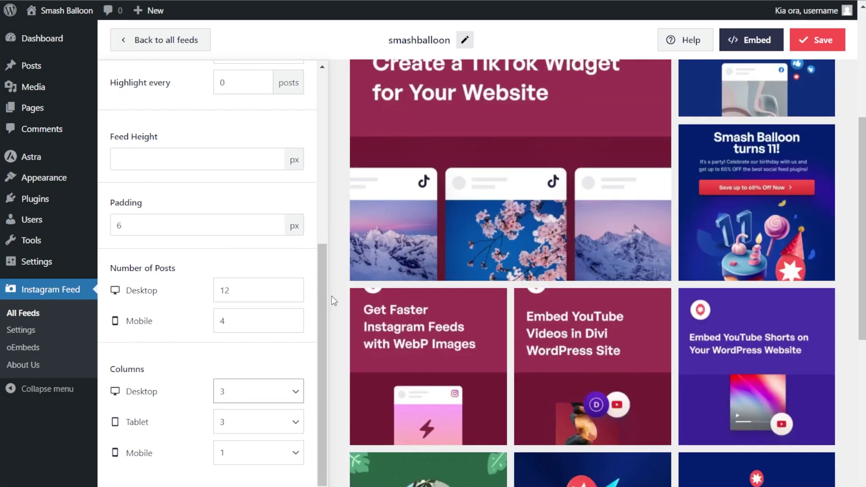
scroll(337, 299, up, 5)
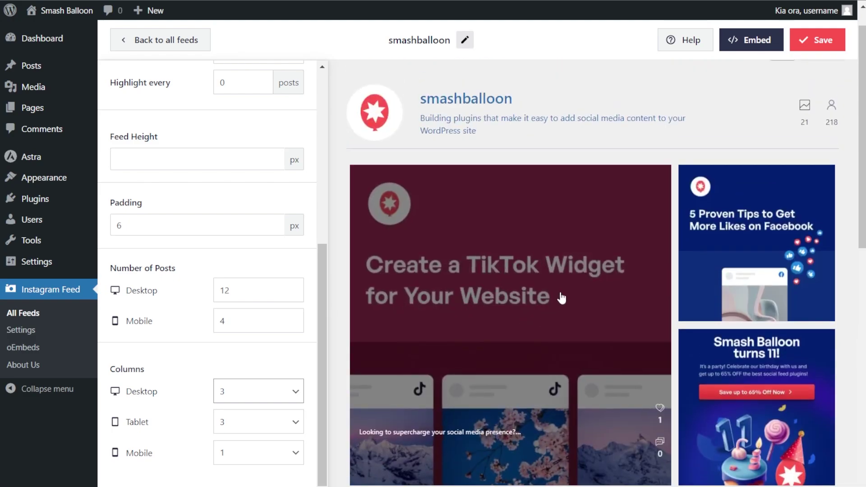
scroll(514, 334, down, 9)
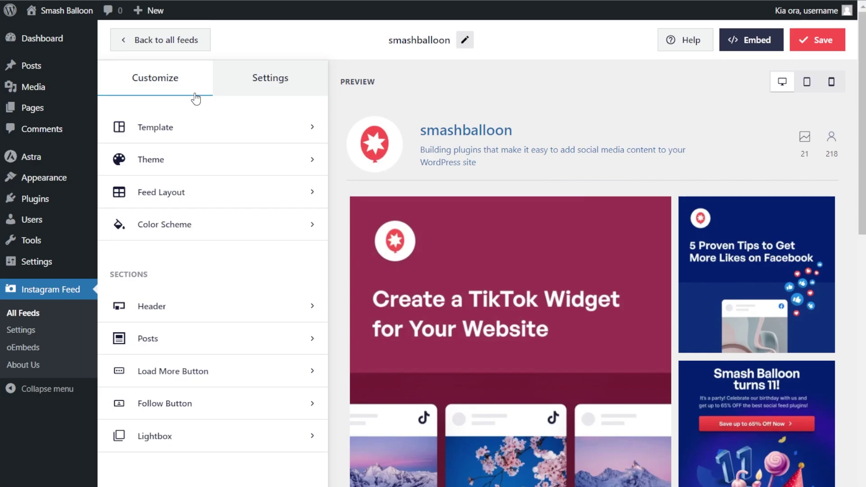
Step: Try the Boxed, Centered and text-only header styles and clear the 'We are on Instagram' text
click(182, 305)
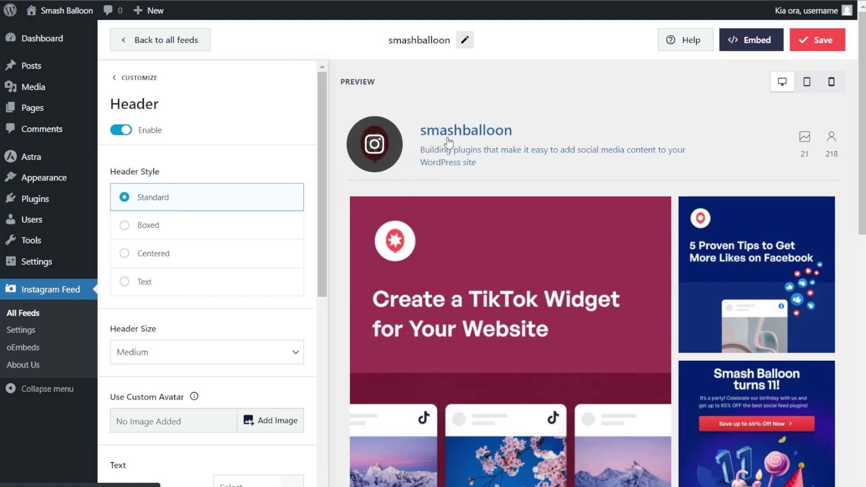
click(284, 230)
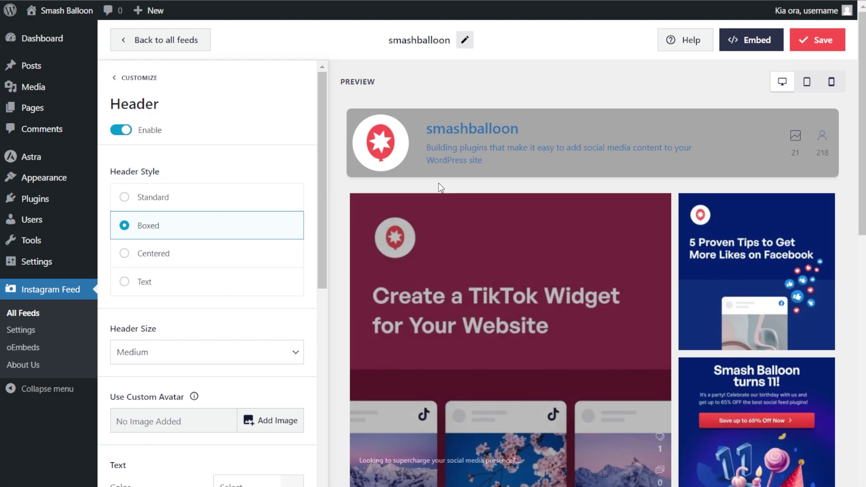
click(228, 256)
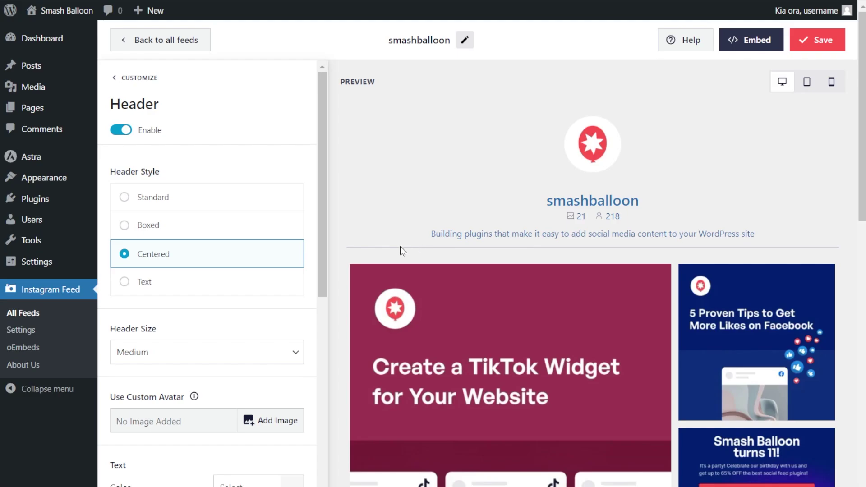
click(233, 286)
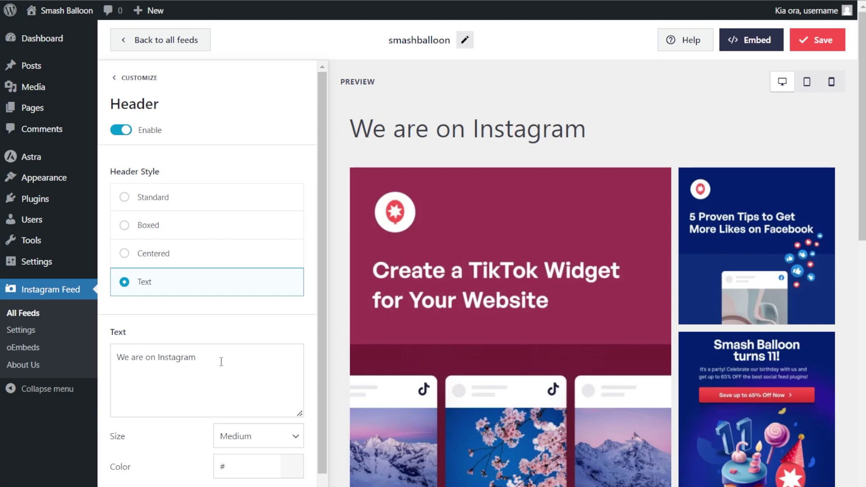
drag(221, 361, 112, 360)
text(Our Latest Posts)
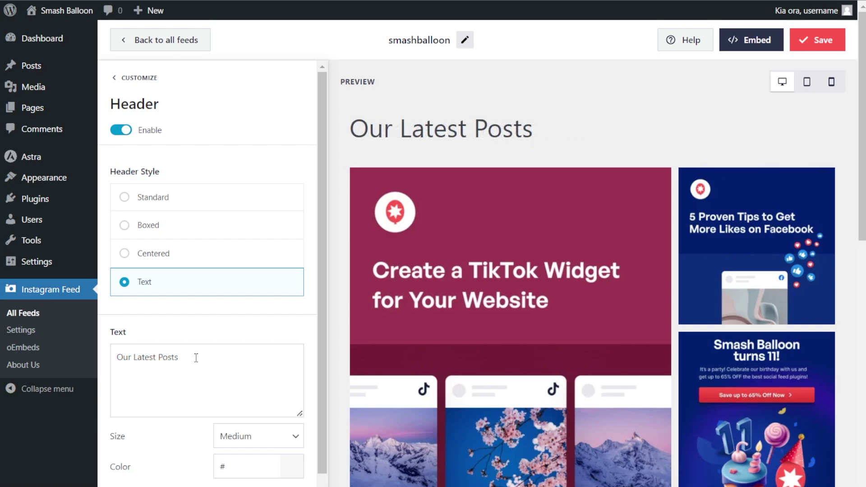
Step: Toggle the header off and back on, pick the Standard style, and save the feed
click(121, 132)
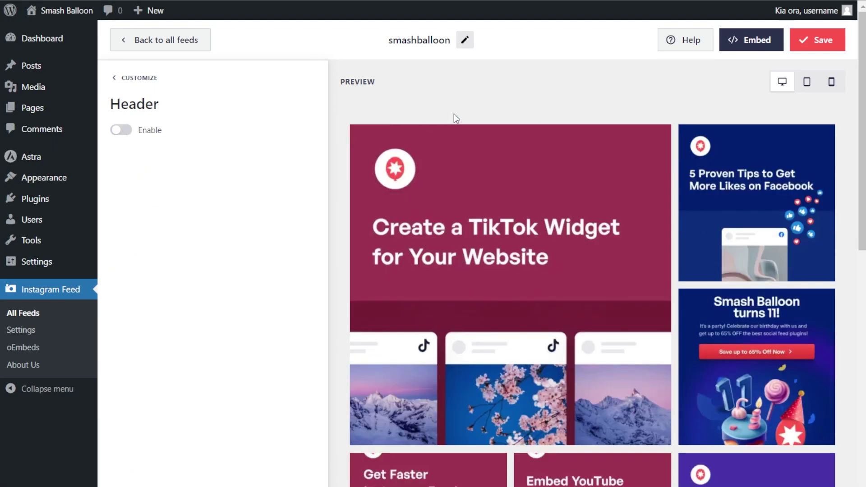
click(122, 130)
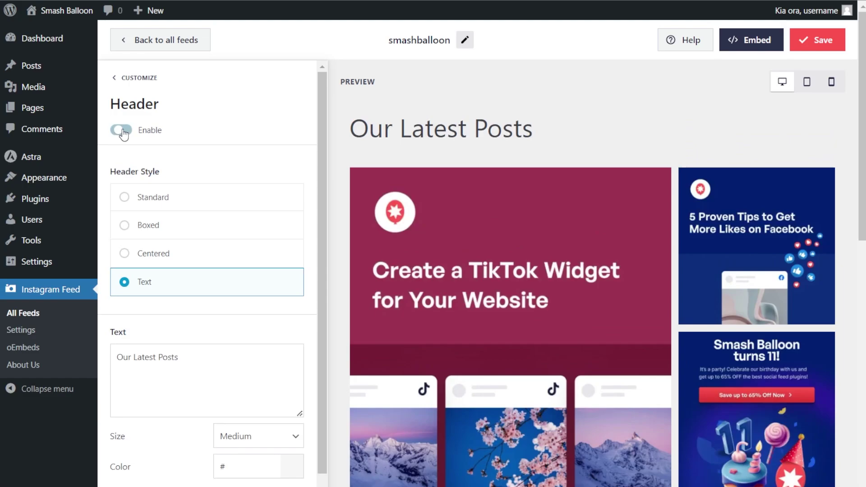
click(171, 197)
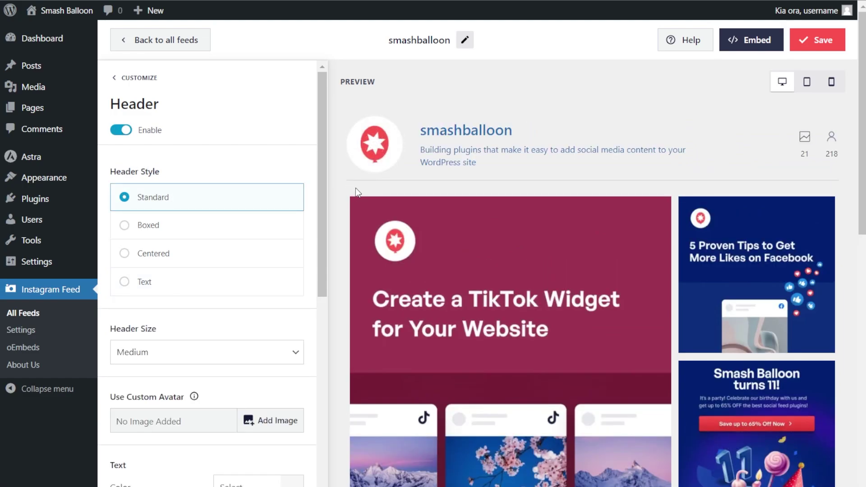
click(809, 47)
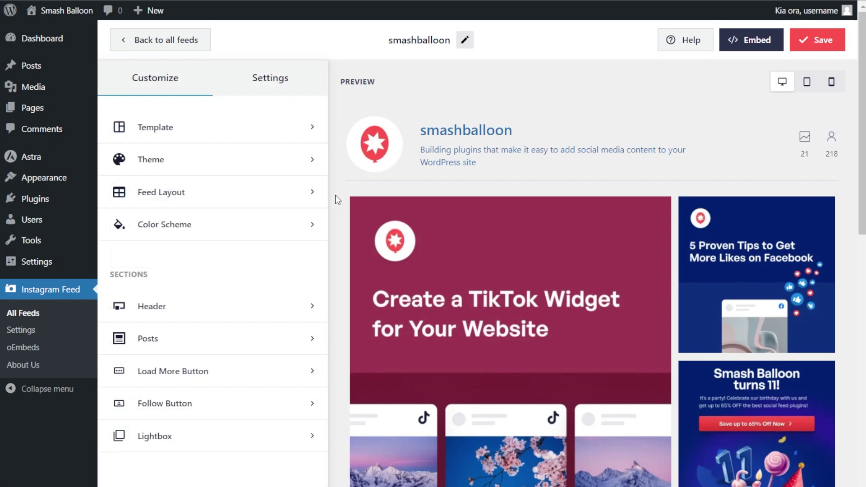
click(208, 233)
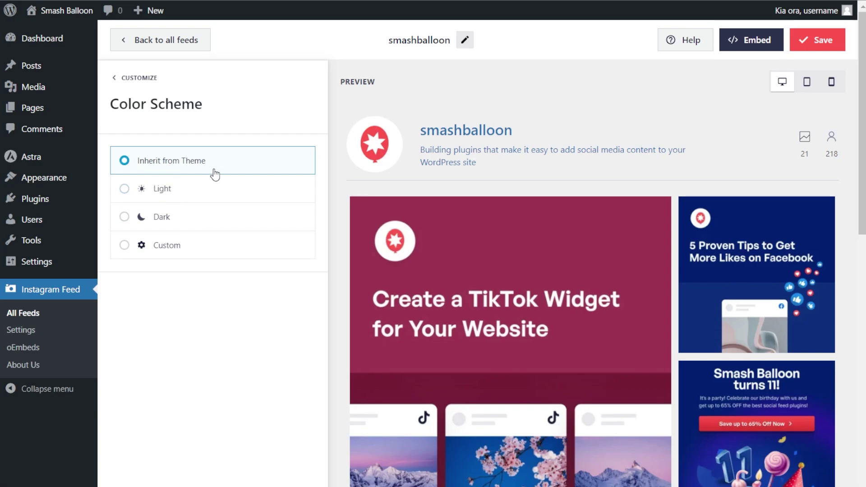
click(200, 193)
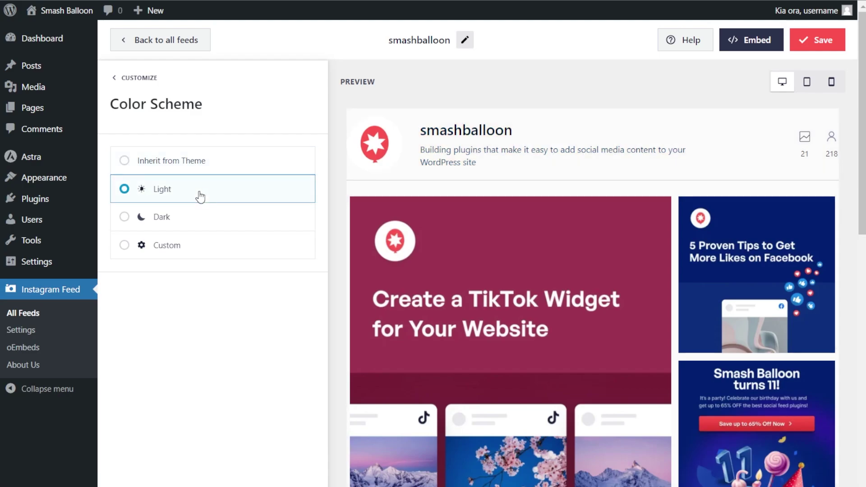
click(201, 221)
click(201, 250)
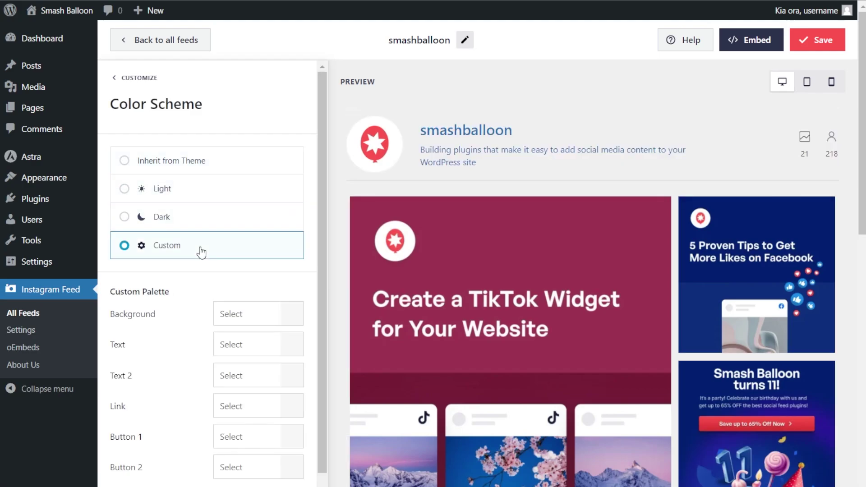
click(285, 313)
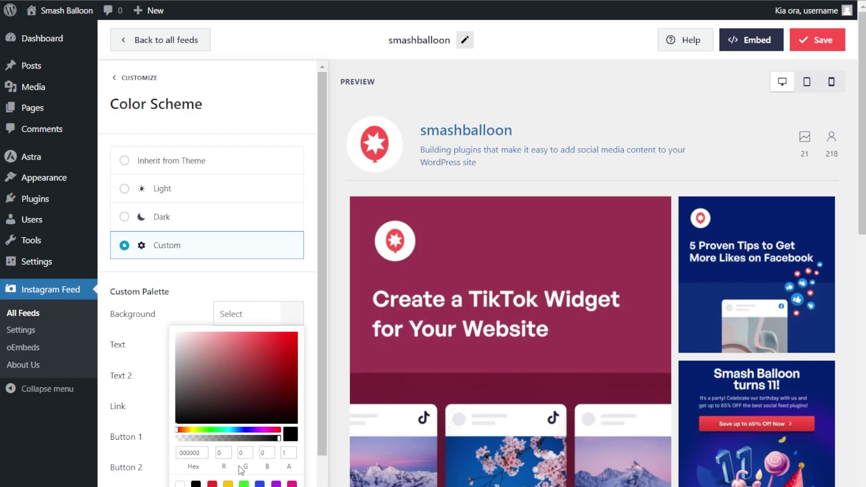
scroll(211, 450, down, 1)
click(212, 450)
click(228, 450)
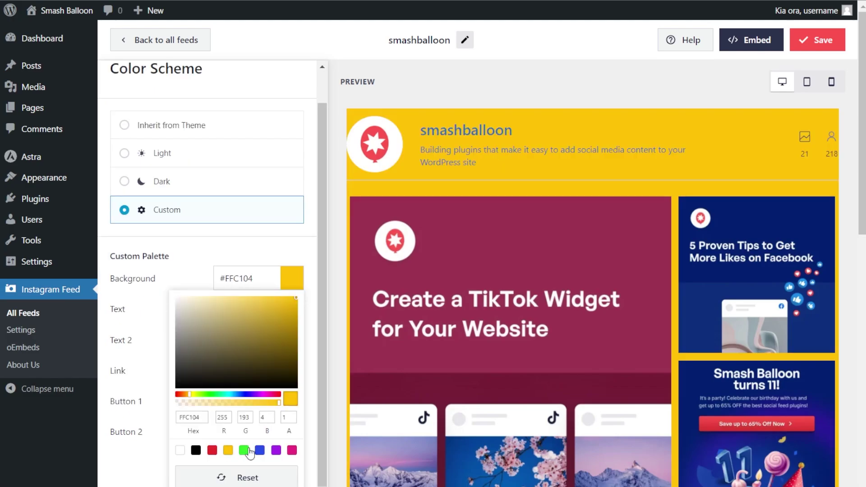
click(260, 449)
click(253, 477)
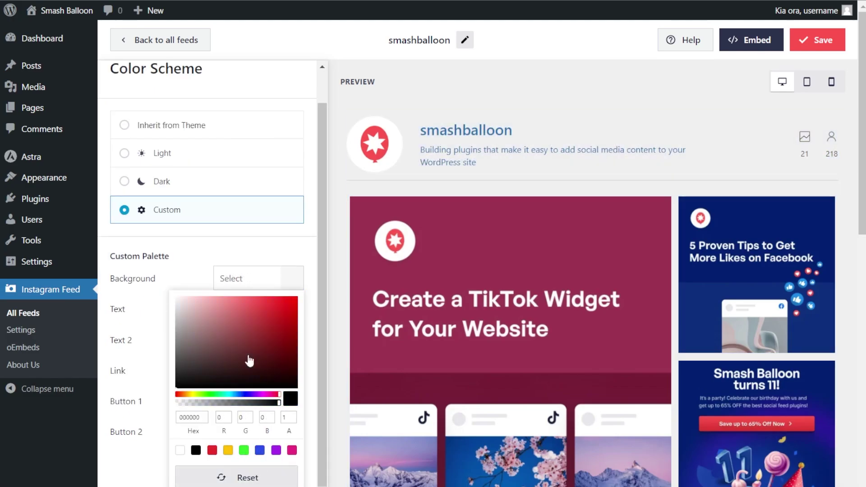
click(232, 136)
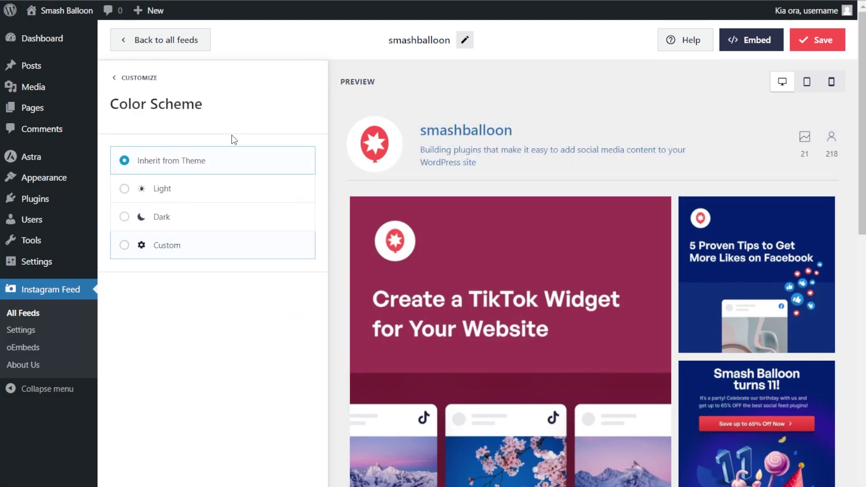
click(808, 45)
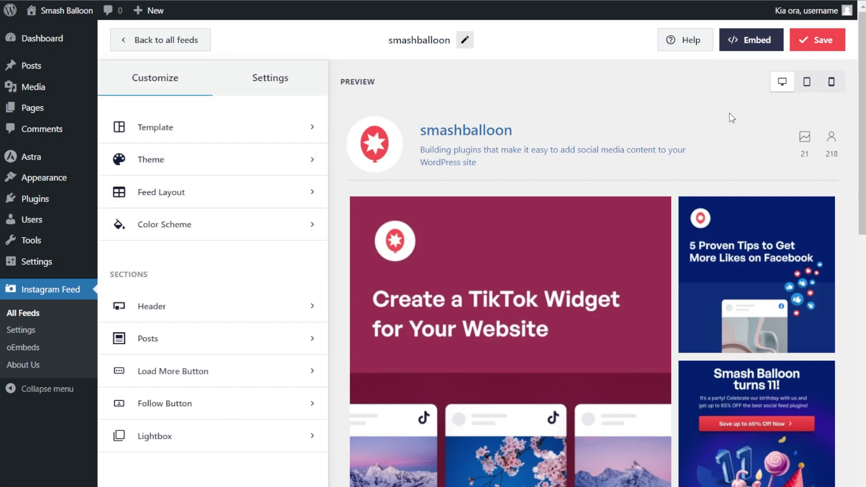
Step: Open Moderate your feed under Filters and Moderation and turn moderation on
click(289, 78)
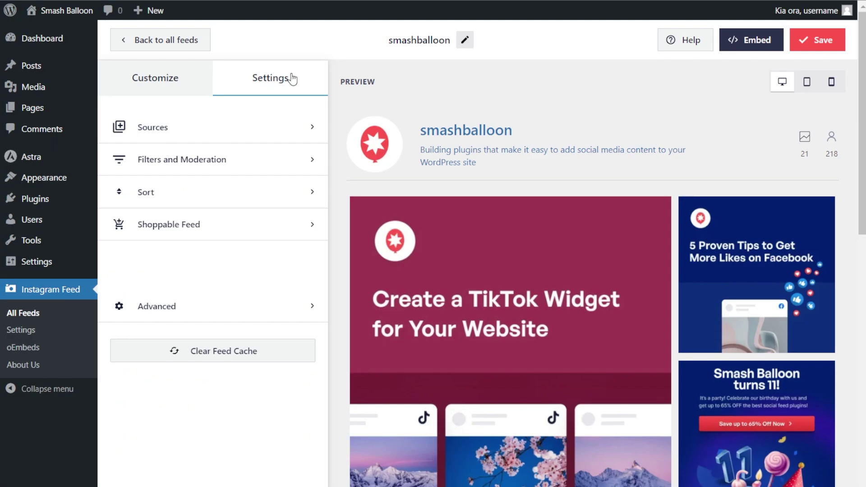
click(242, 165)
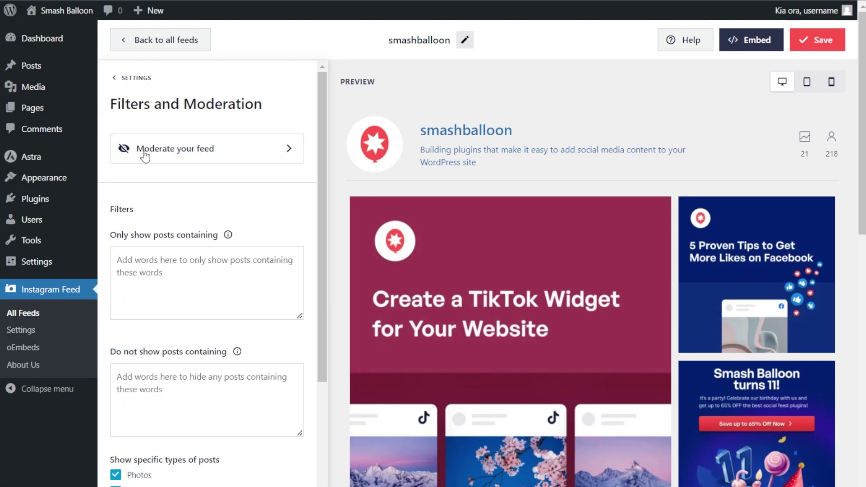
click(262, 155)
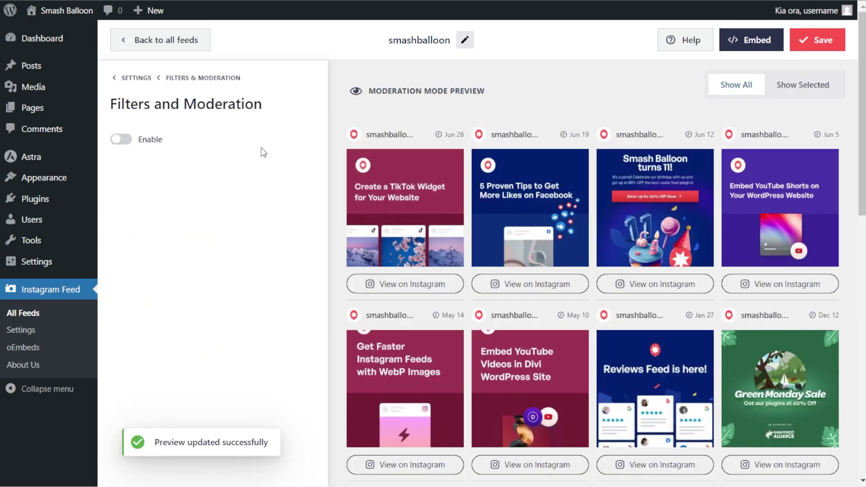
click(121, 140)
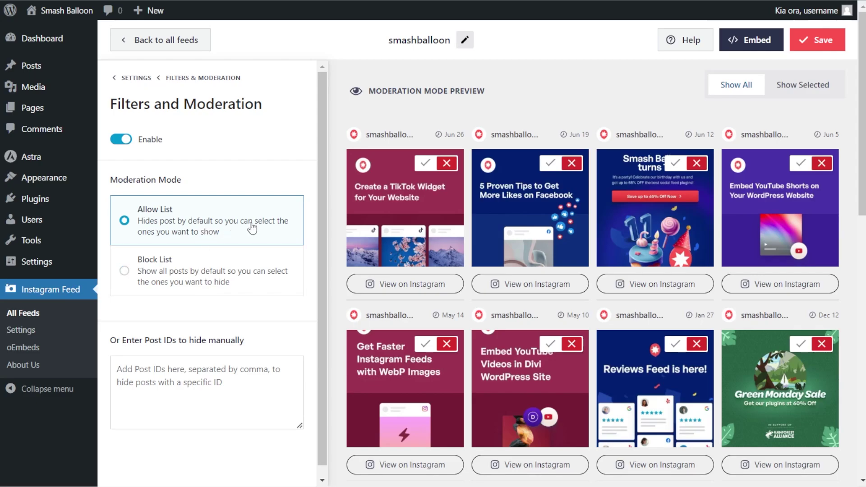
Step: Test allowing, then blocking, the TikTok widget and Facebook likes posts, then turn moderation off
click(425, 163)
click(549, 163)
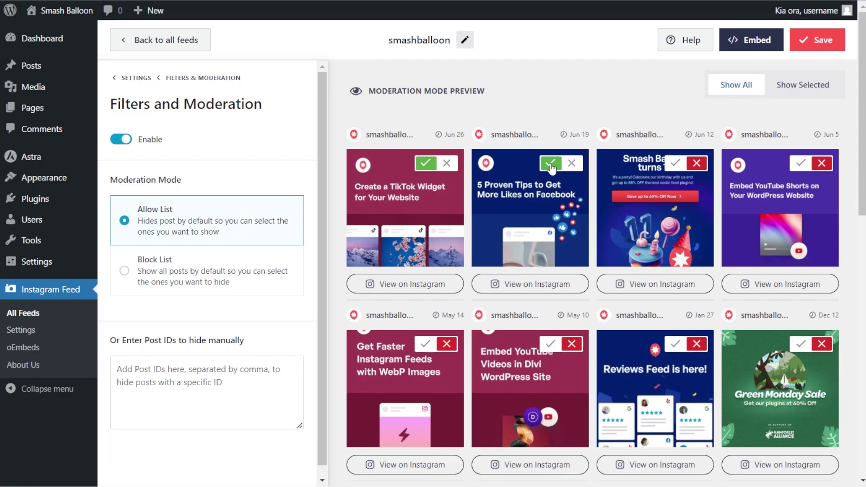
click(259, 265)
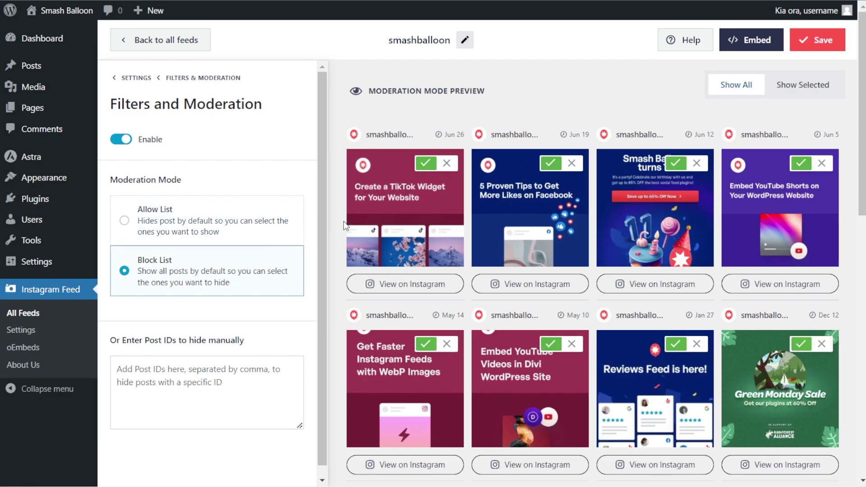
click(446, 163)
click(574, 165)
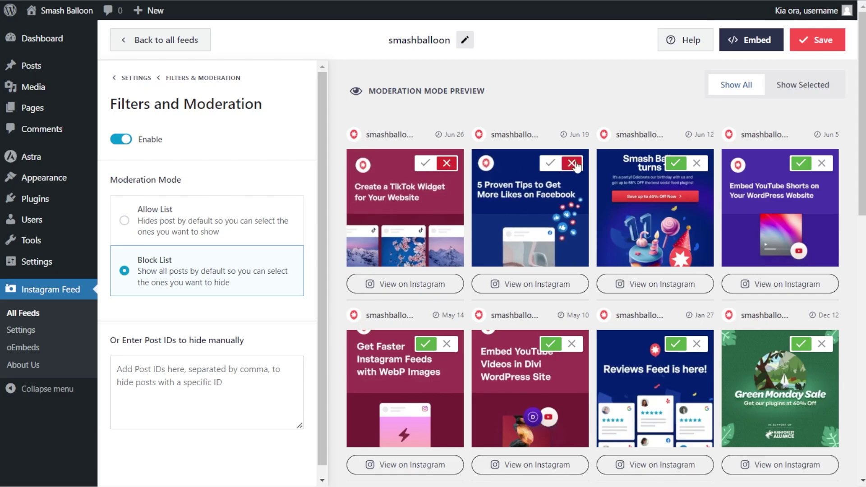
click(122, 139)
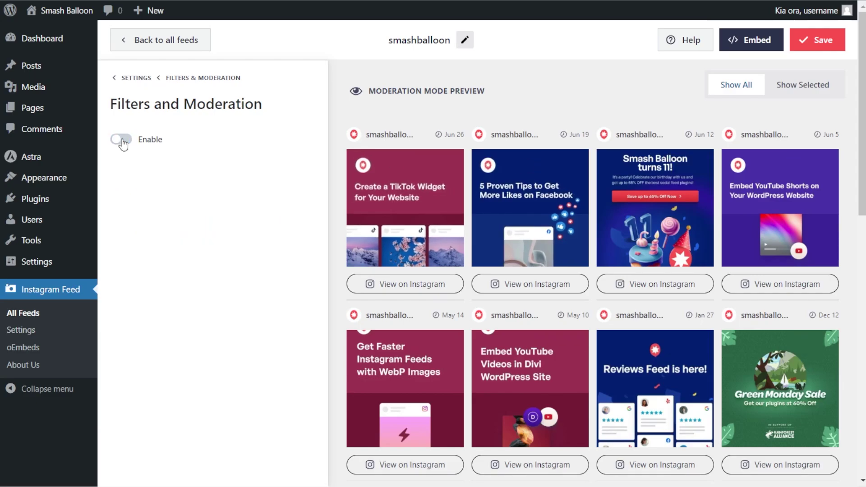
Step: Toggle Feed Videos off and back on, keeping Photos, Feed Videos and Reels, and save
click(193, 80)
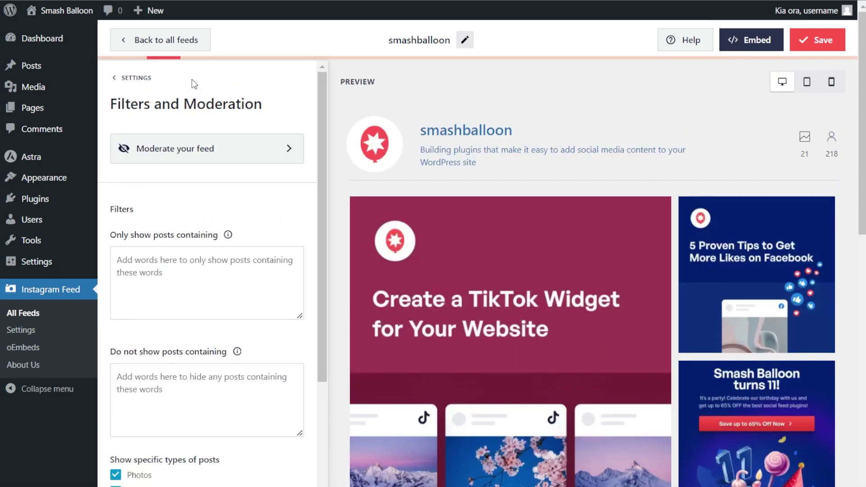
scroll(192, 182, down, 3)
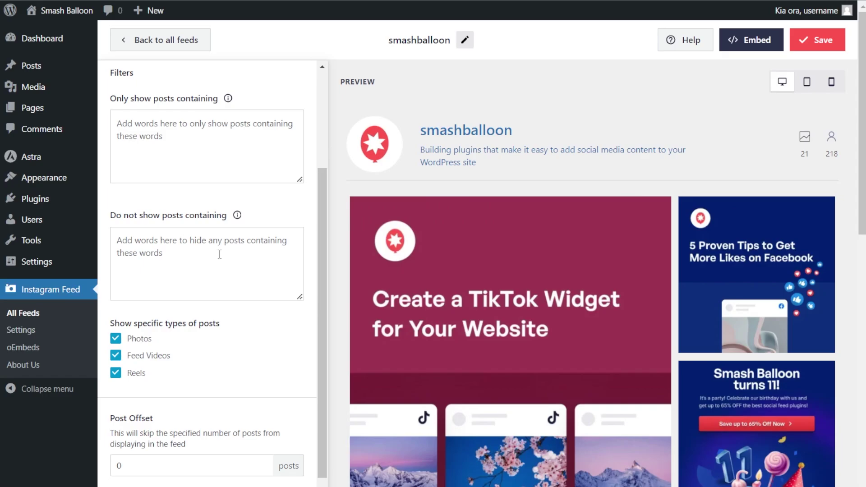
scroll(205, 264, down, 1)
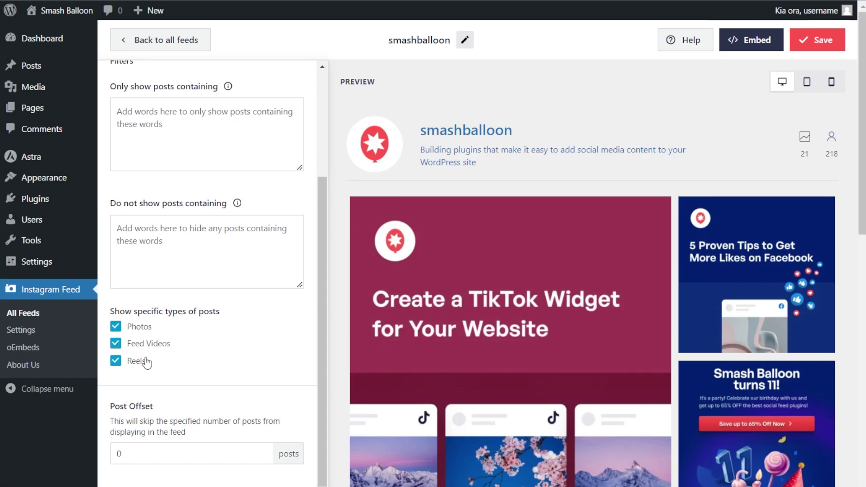
click(116, 345)
click(116, 343)
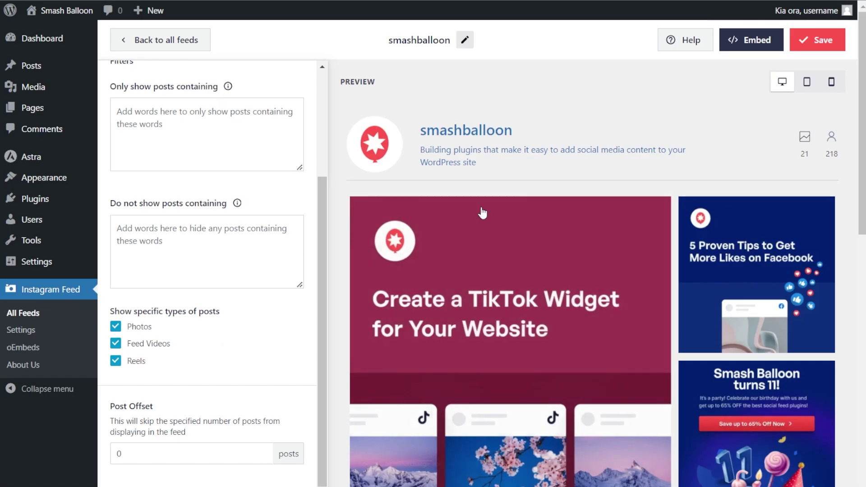
click(812, 45)
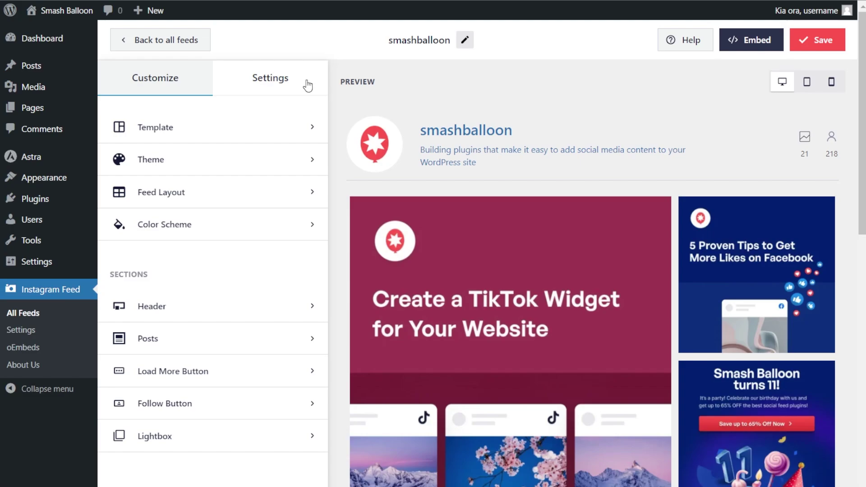
Step: Copy the feed shortcode and choose to add the feed to the Instagram page
click(742, 37)
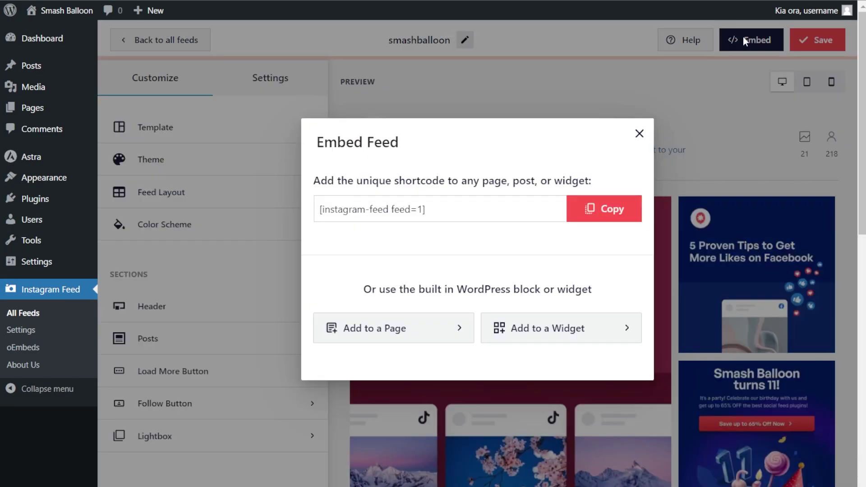
click(590, 208)
click(426, 339)
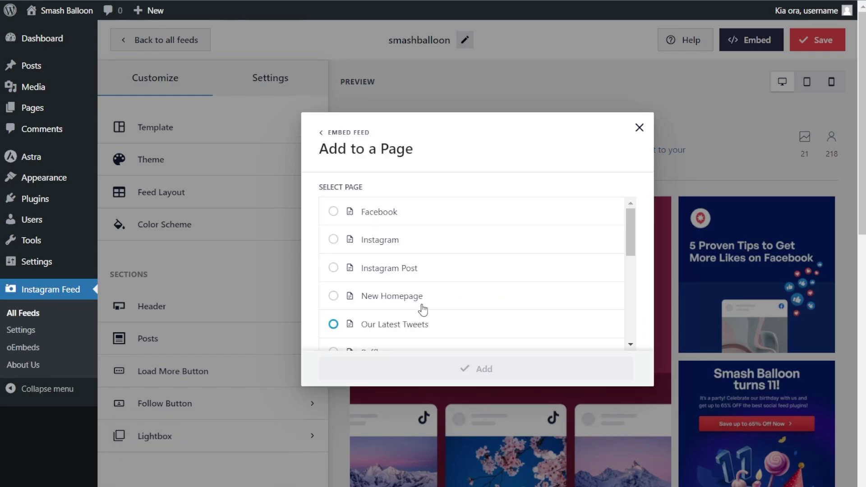
click(408, 242)
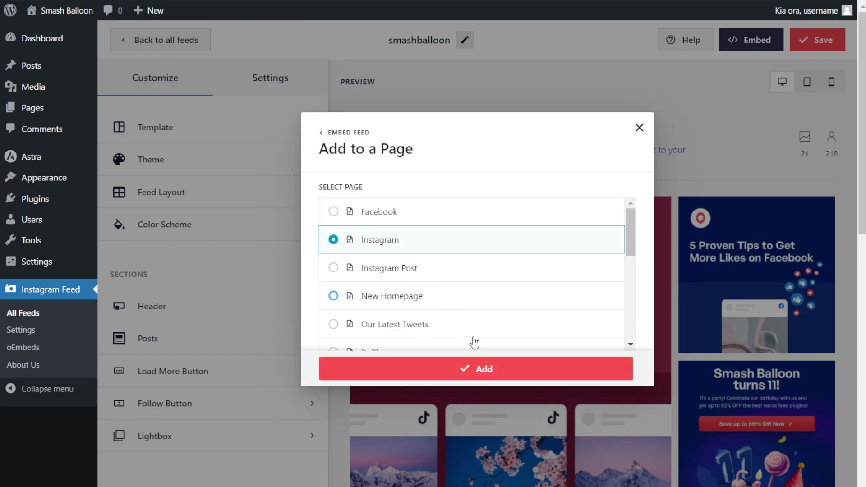
click(483, 367)
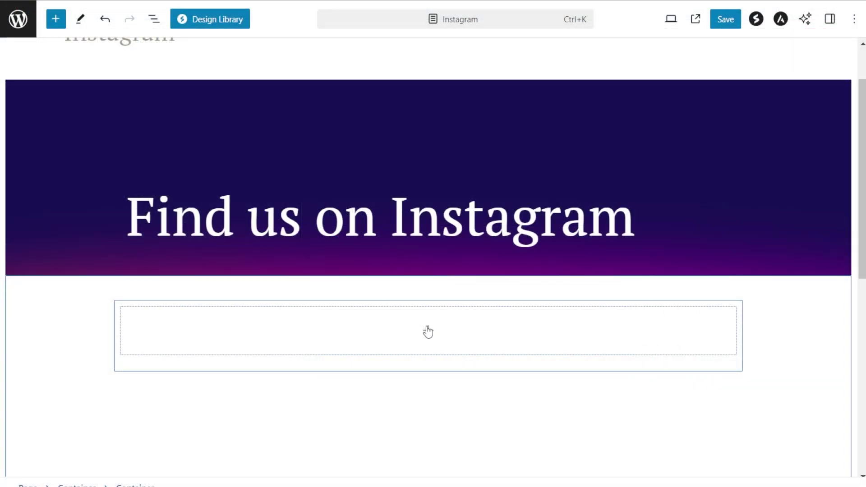
Step: Insert a Shortcode block with the pasted feed shortcode, then delete it again
click(427, 331)
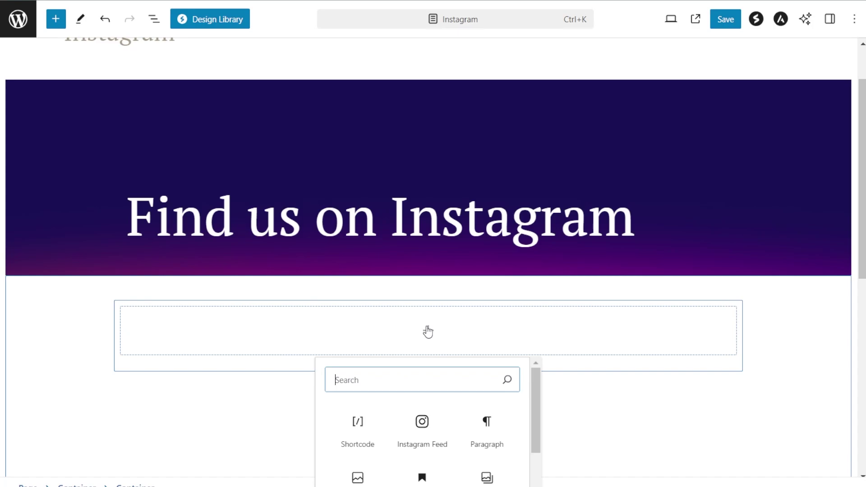
click(349, 421)
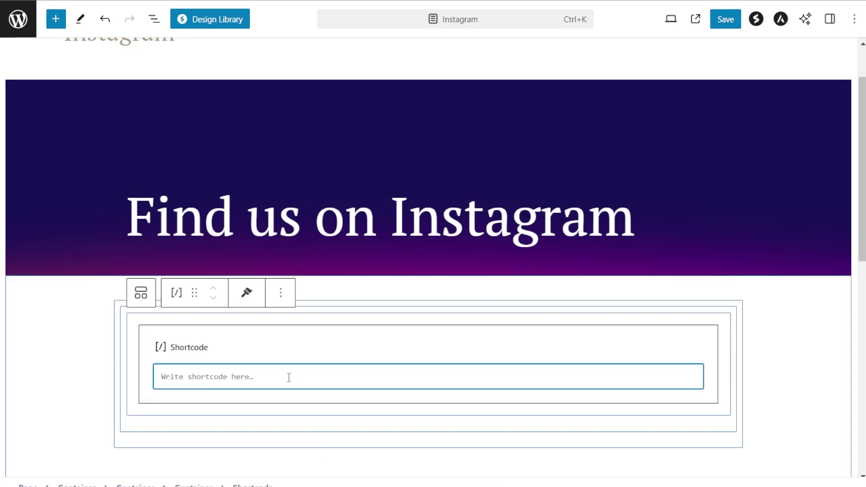
key(ctrl+v)
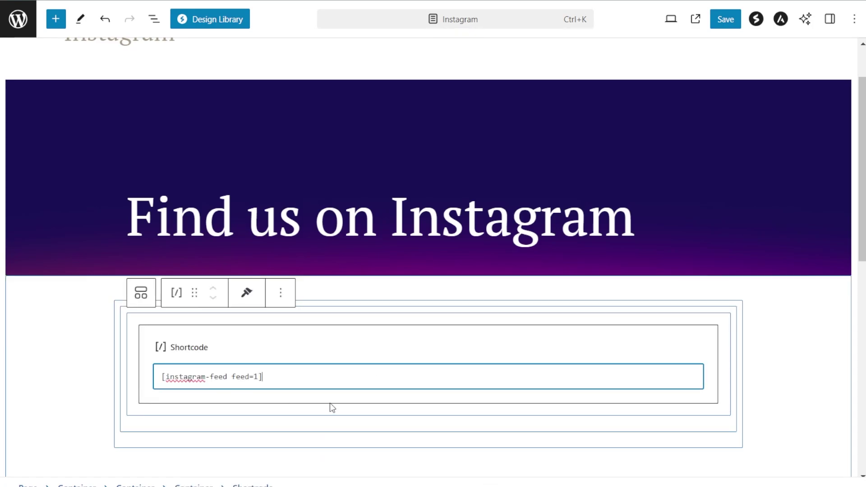
click(378, 357)
key(Delete)
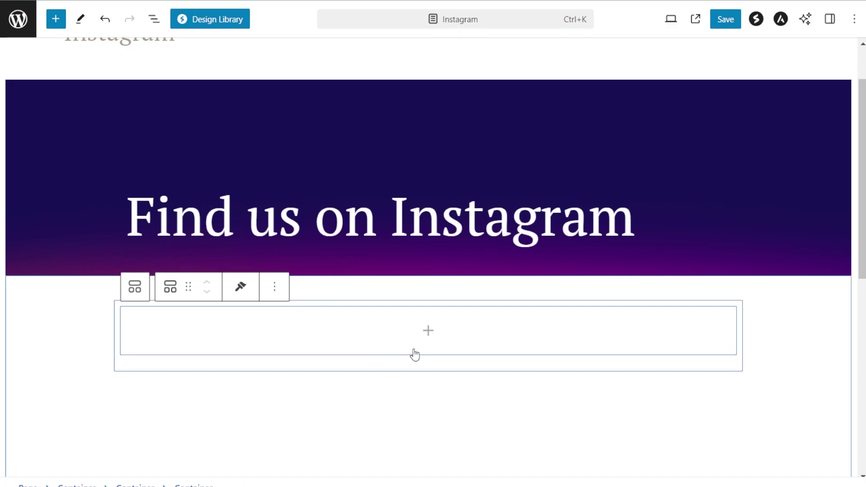
Step: Add an Instagram Feed block below the 'Find us on Instagram' banner and save the page
click(428, 336)
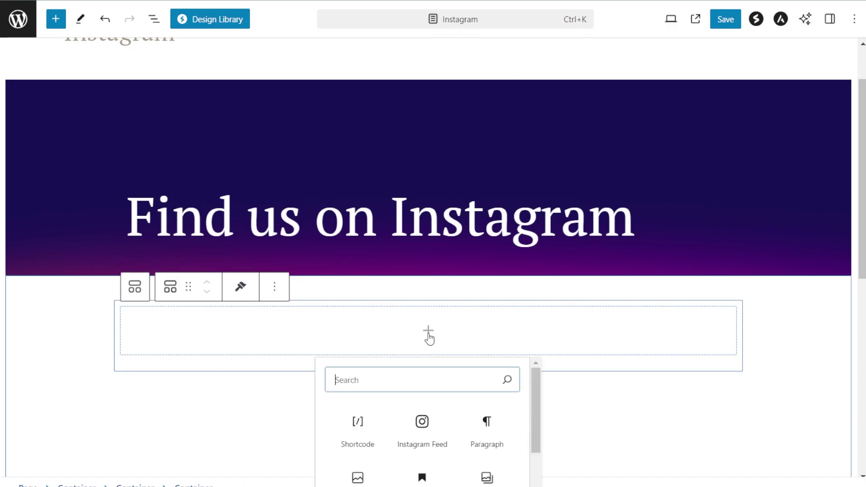
click(421, 430)
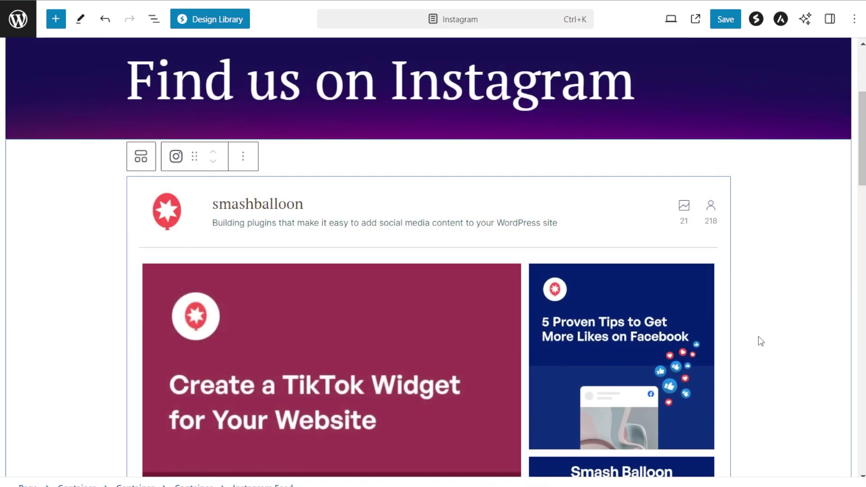
scroll(758, 337, down, 1)
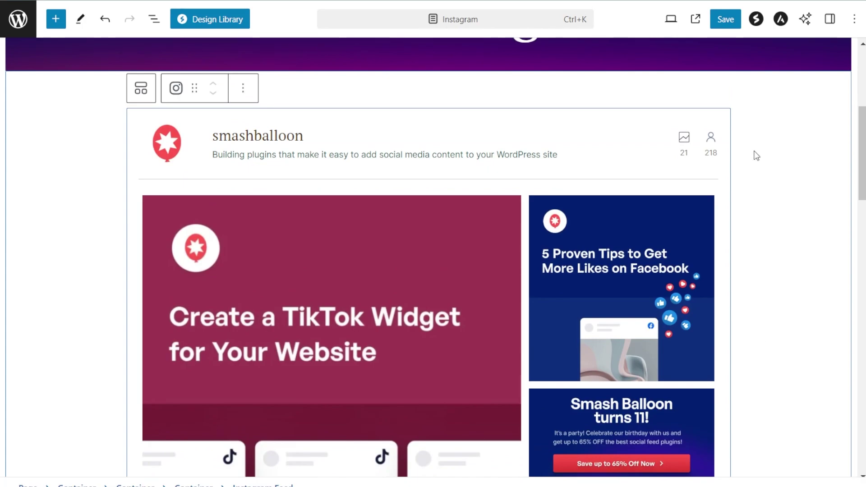
click(727, 25)
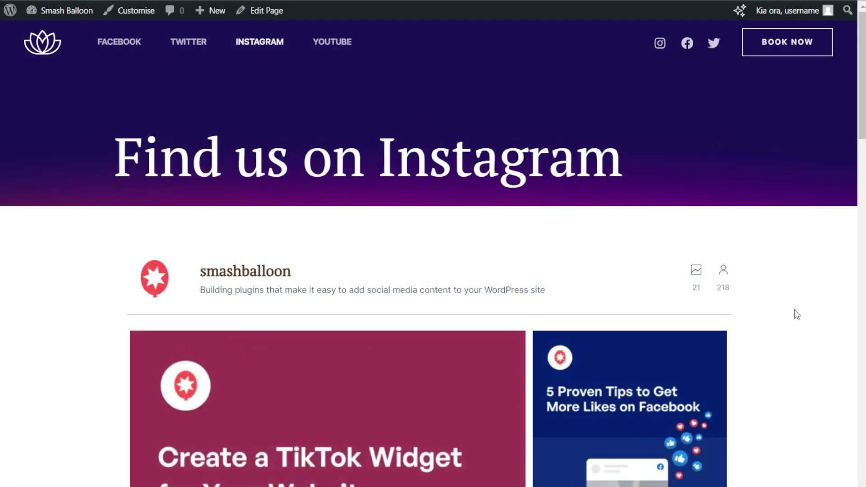
Step: Browse the live feed grid, view the Facebook tips post's full caption, then scroll to Load More
scroll(784, 295, down, 3)
scroll(784, 290, down, 2)
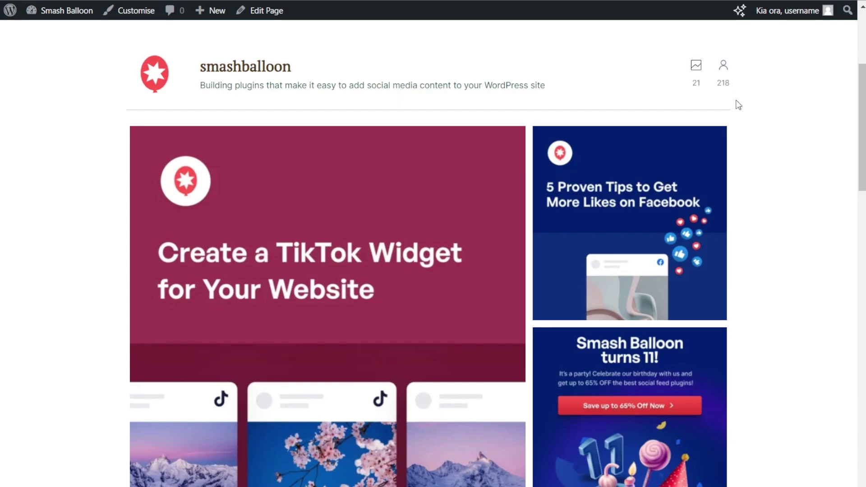
scroll(738, 105, down, 2)
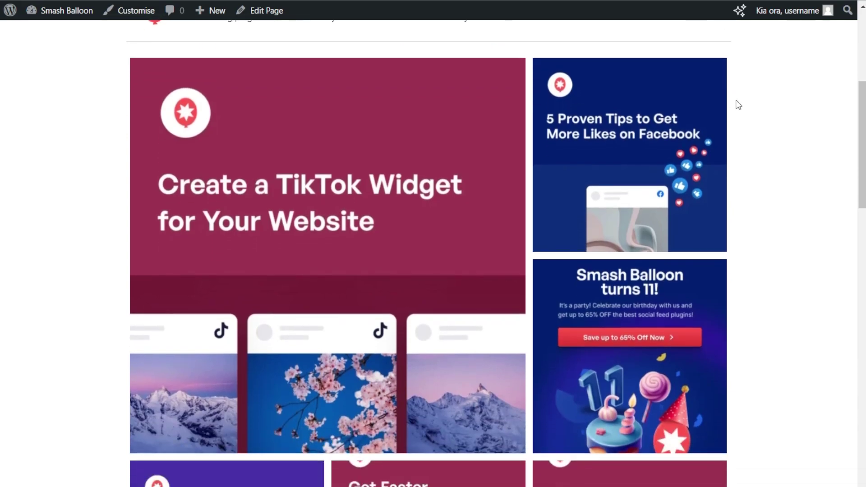
mouse_move(275, 215)
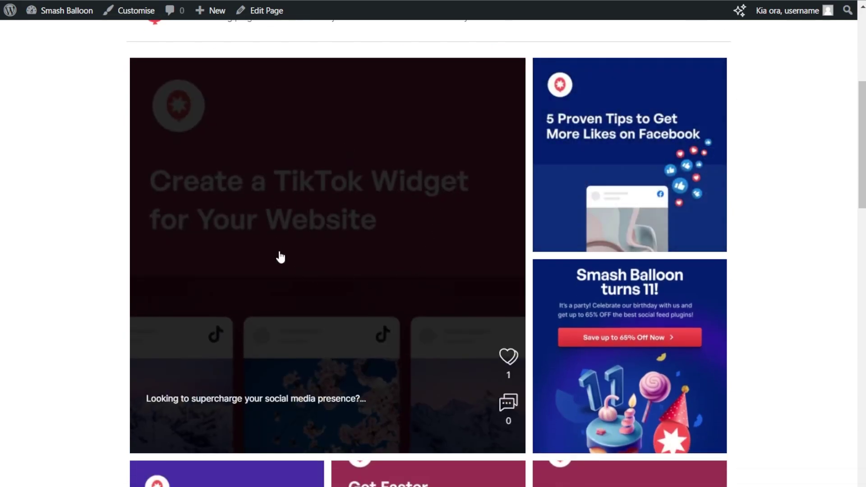
mouse_move(583, 212)
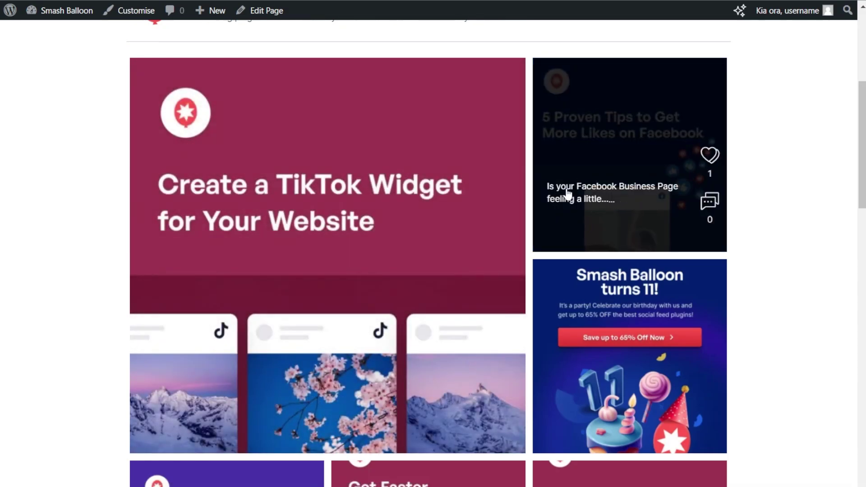
mouse_move(672, 341)
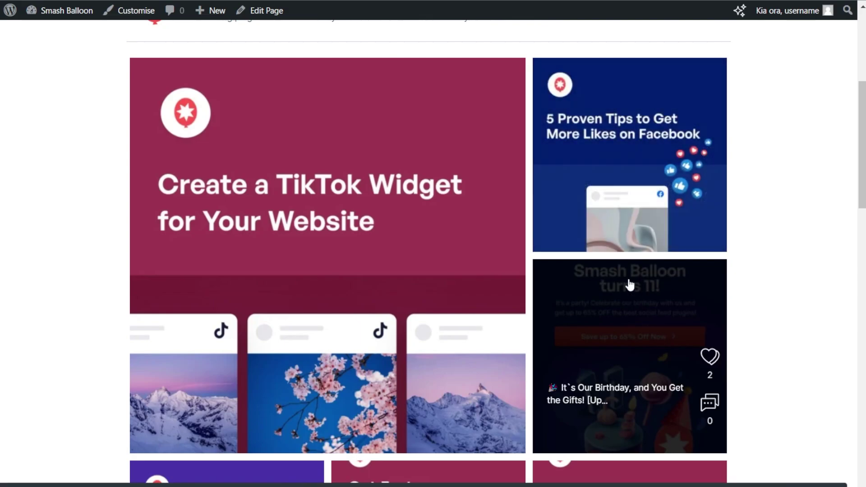
click(586, 209)
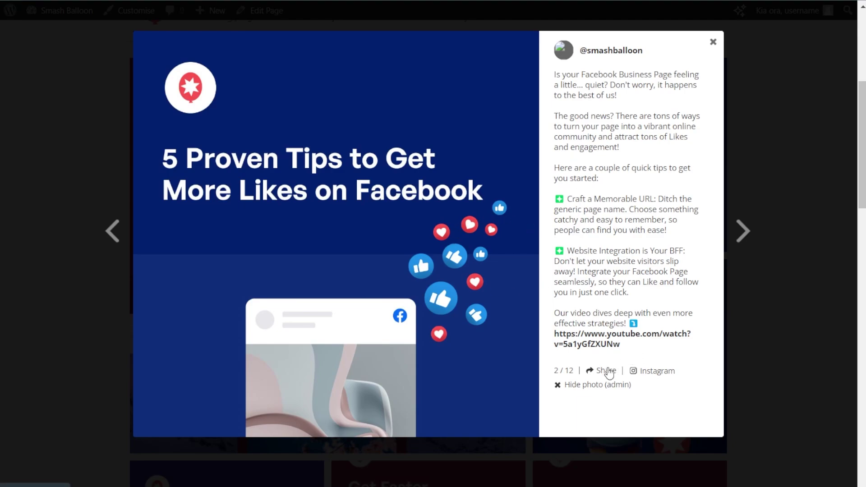
click(791, 114)
scroll(790, 120, down, 5)
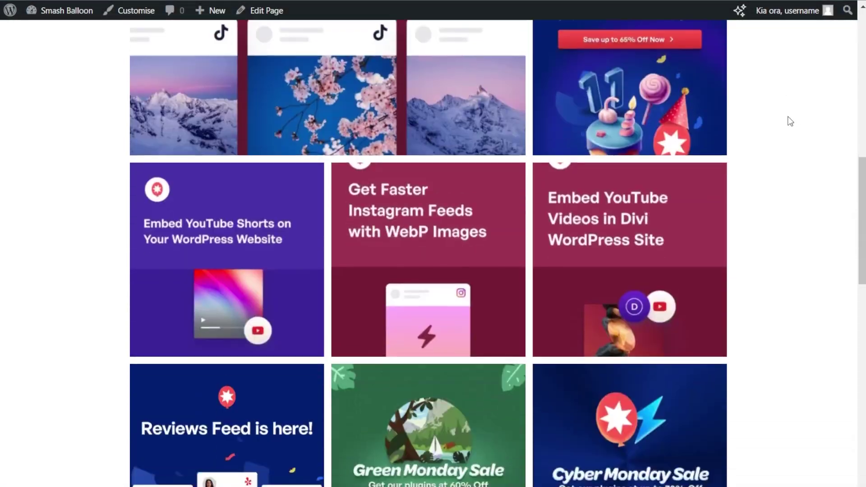
scroll(790, 122, down, 6)
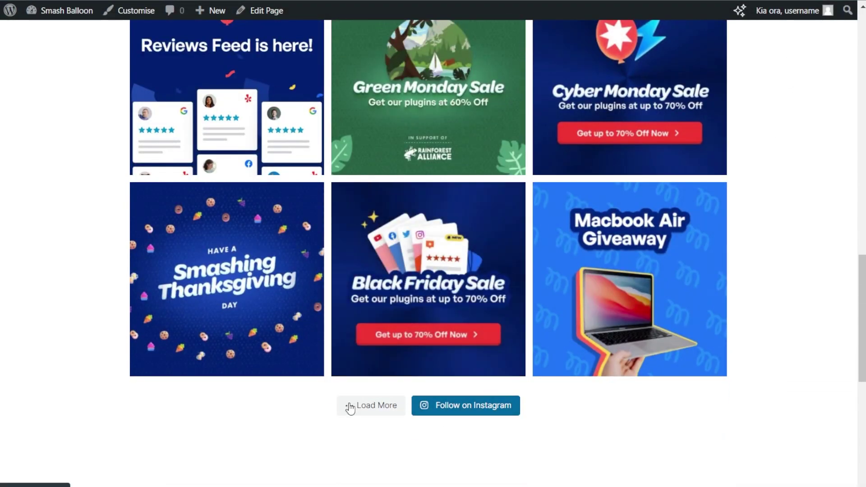
Step: Visit the smashballoon Instagram profile, then load more posts into the site's feed
click(429, 415)
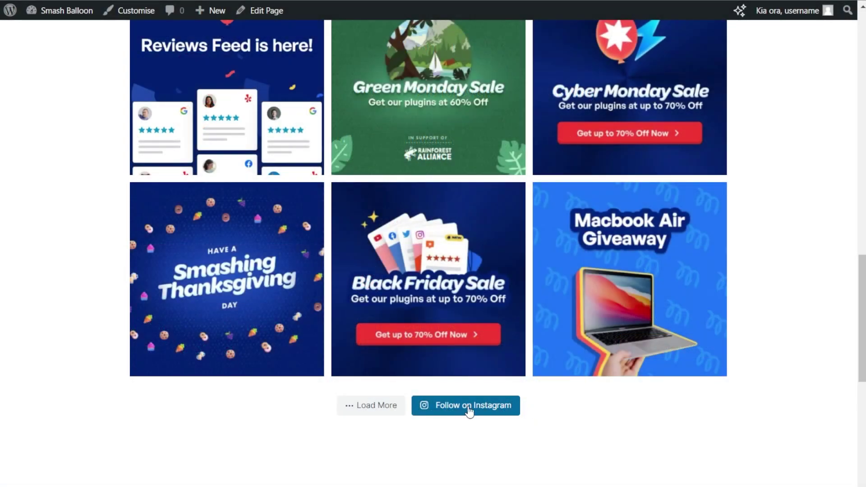
click(375, 414)
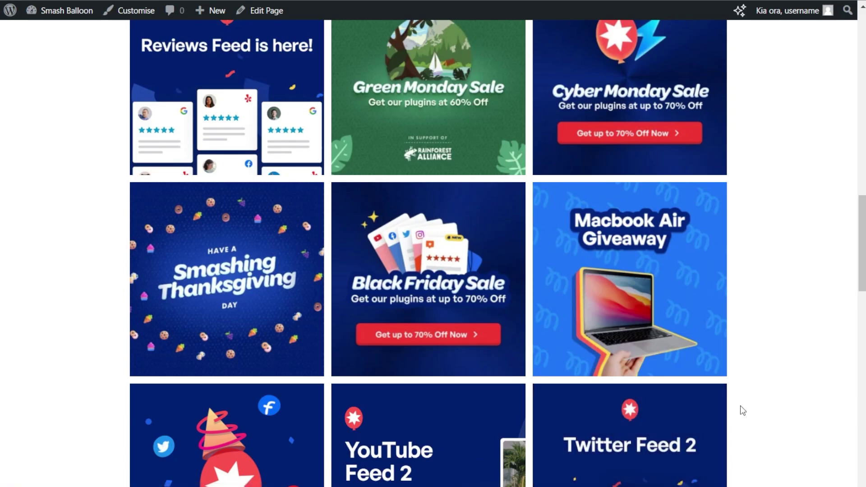
Step: Scroll down through the newly loaded feed posts and back up
scroll(740, 404, down, 8)
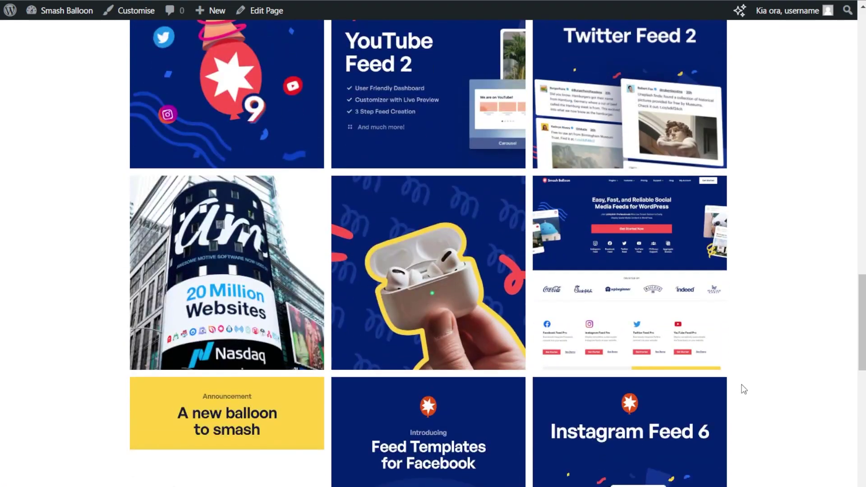
scroll(743, 388, up, 20)
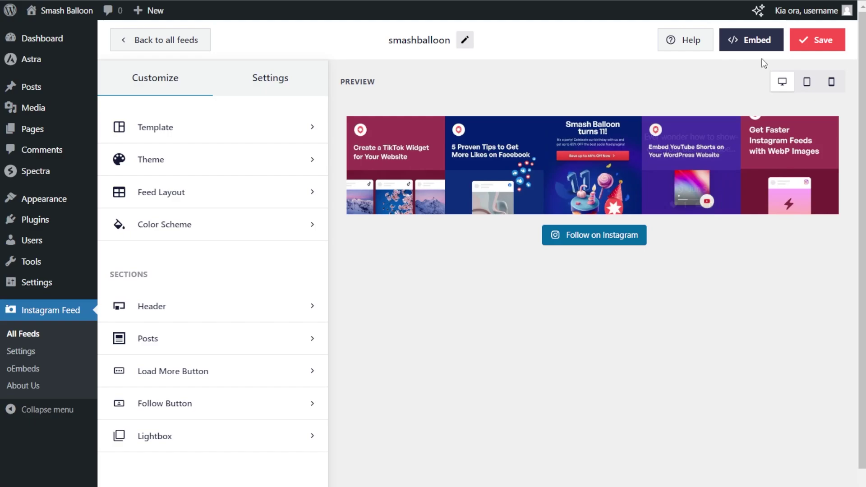
Step: Copy the [instagram-feed feed=1] shortcode and choose to add the feed to a widget
click(767, 41)
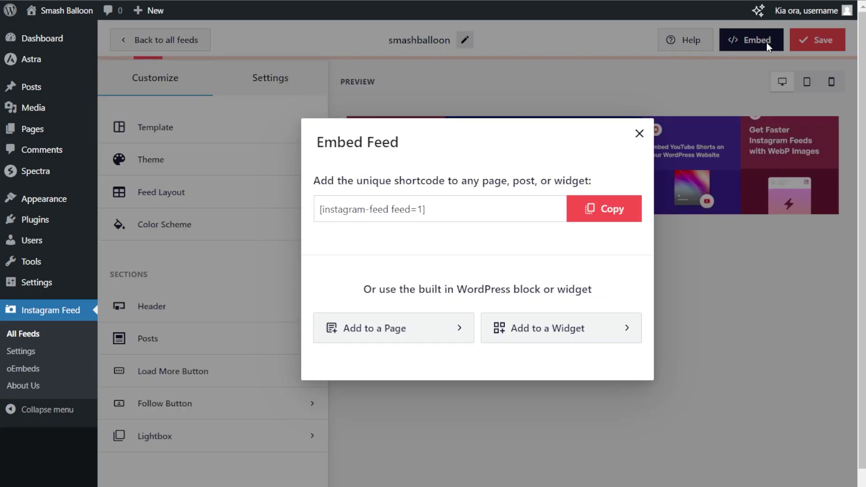
click(604, 209)
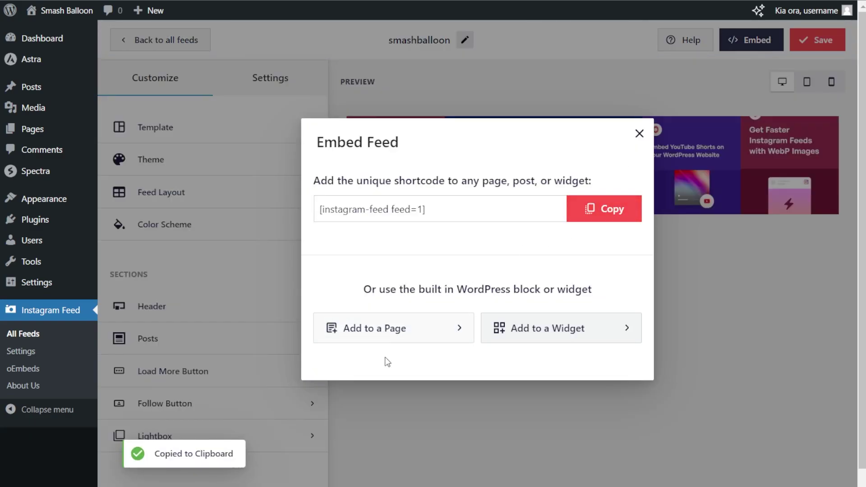
click(560, 339)
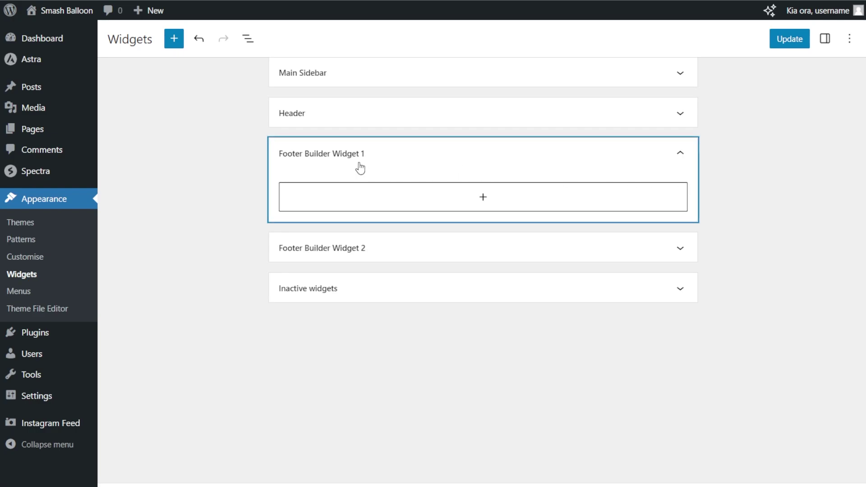
Step: Add a Shortcode block with the pasted feed shortcode to Footer Builder Widget 1, then delete it
click(483, 198)
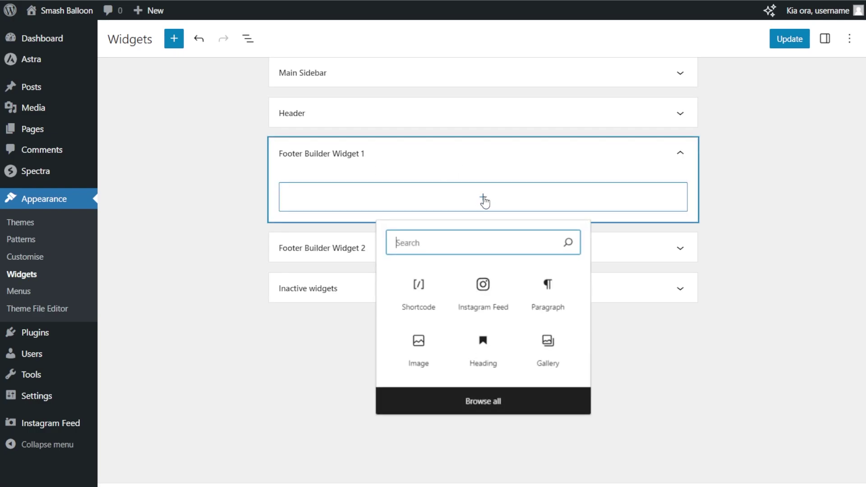
click(419, 286)
key(ctrl+v)
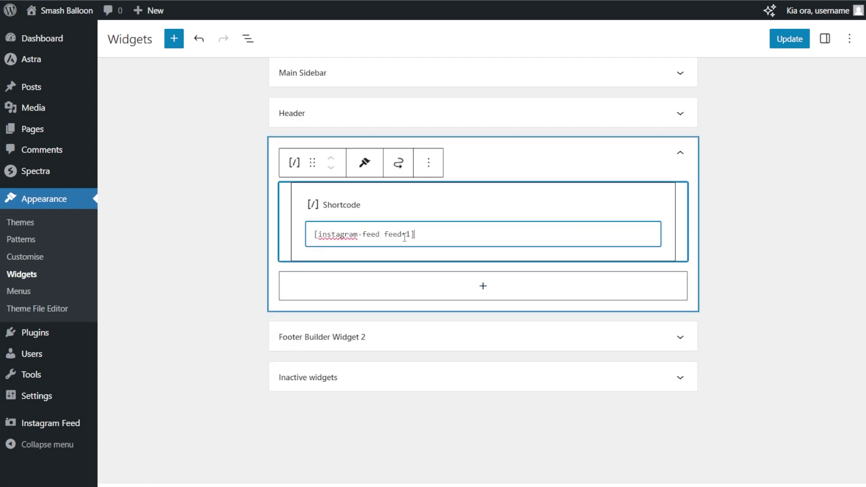
click(480, 213)
key(Delete)
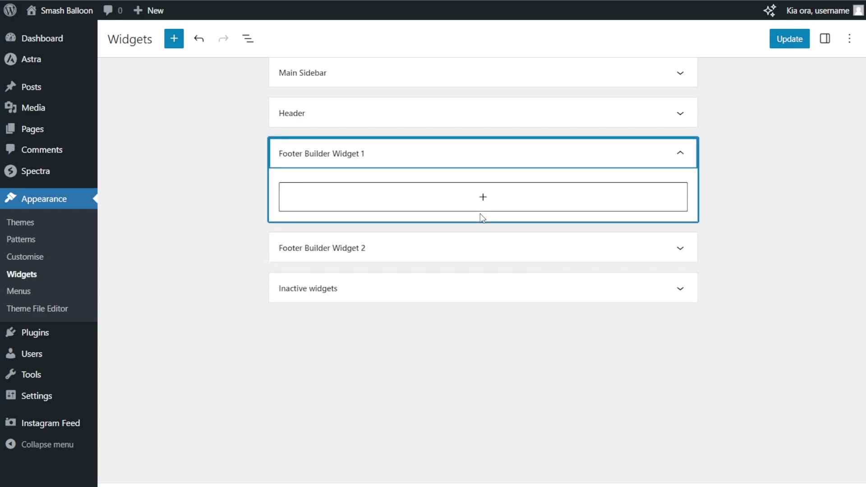
Step: Insert an Instagram Feed block into Footer Builder Widget 1 and save the widgets with Update
click(483, 198)
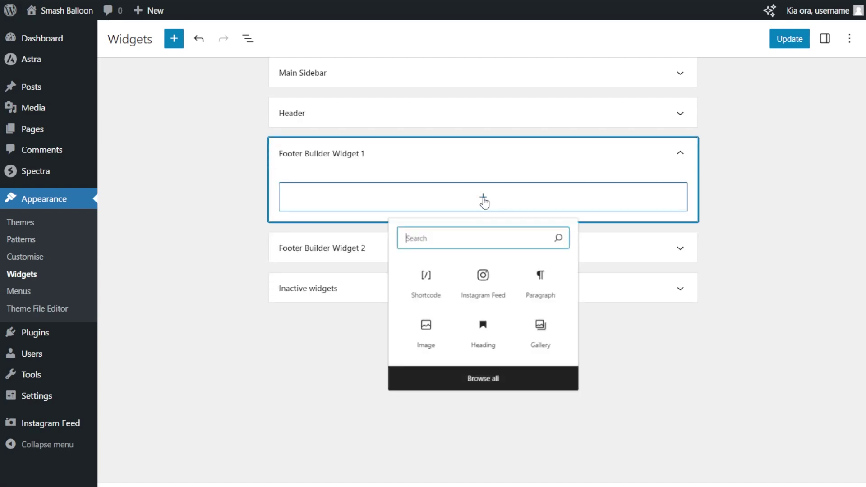
click(486, 298)
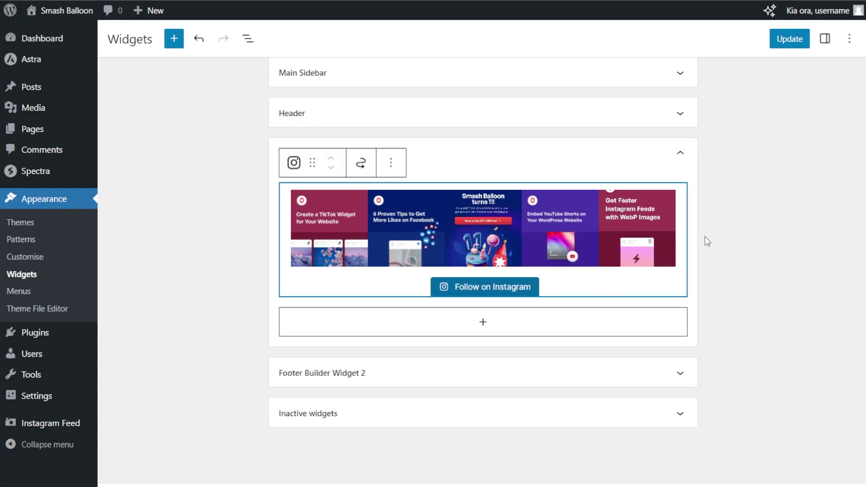
click(789, 41)
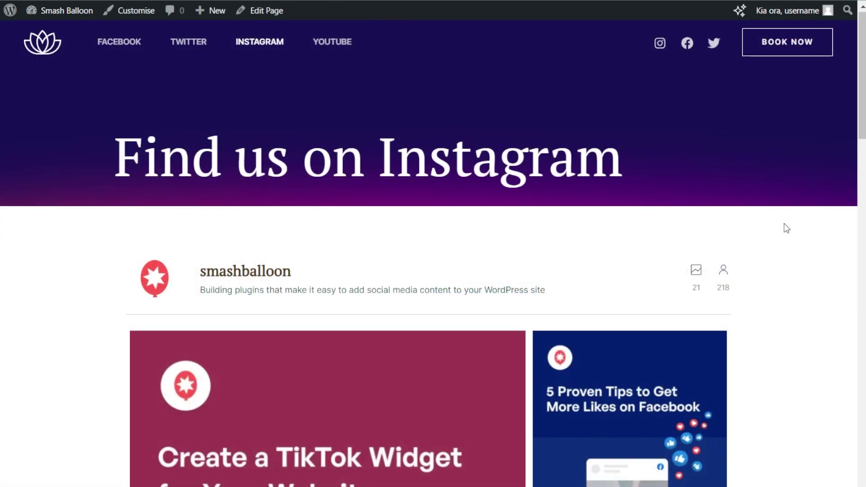
Step: Scroll the live Instagram page down to the footer's smashballoon feed, then back to the top
scroll(784, 224, down, 3)
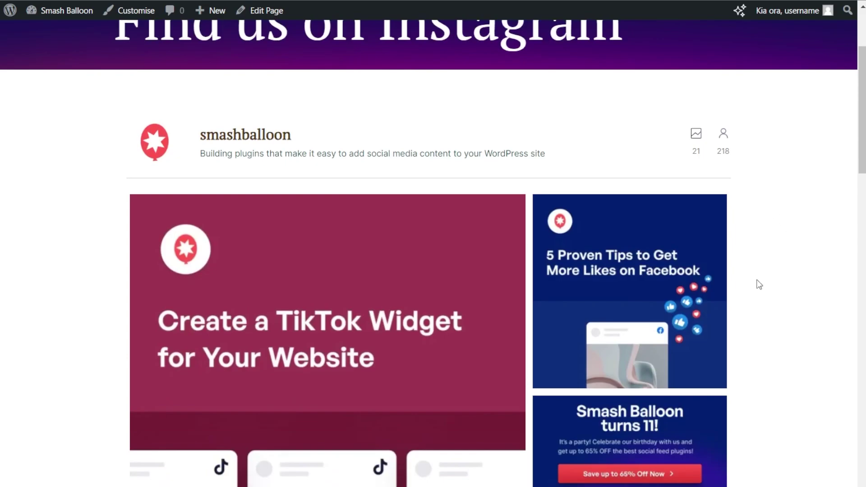
scroll(757, 281, down, 20)
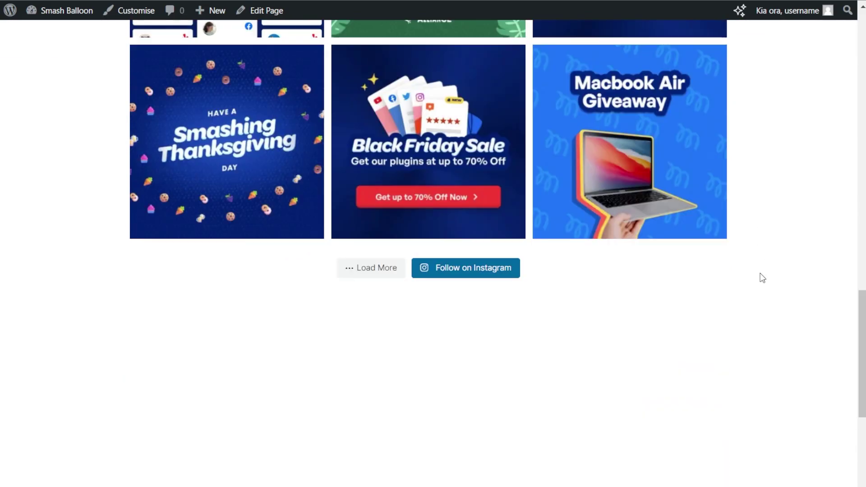
scroll(762, 277, down, 5)
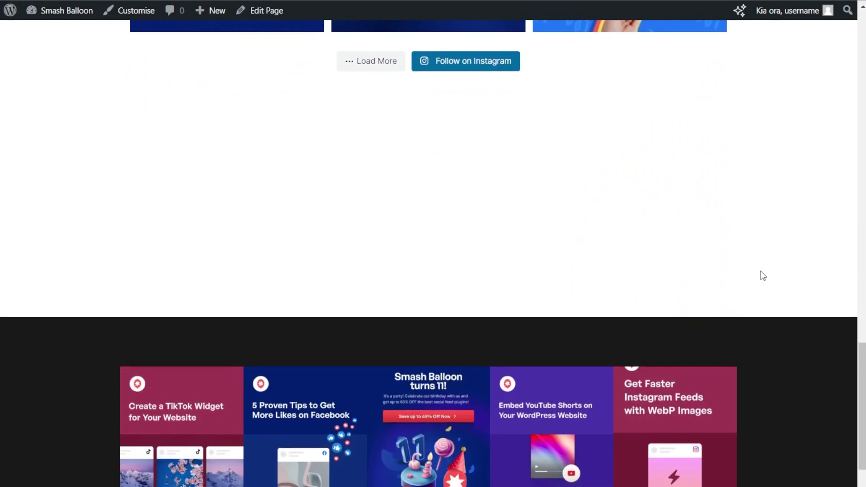
scroll(760, 270, down, 2)
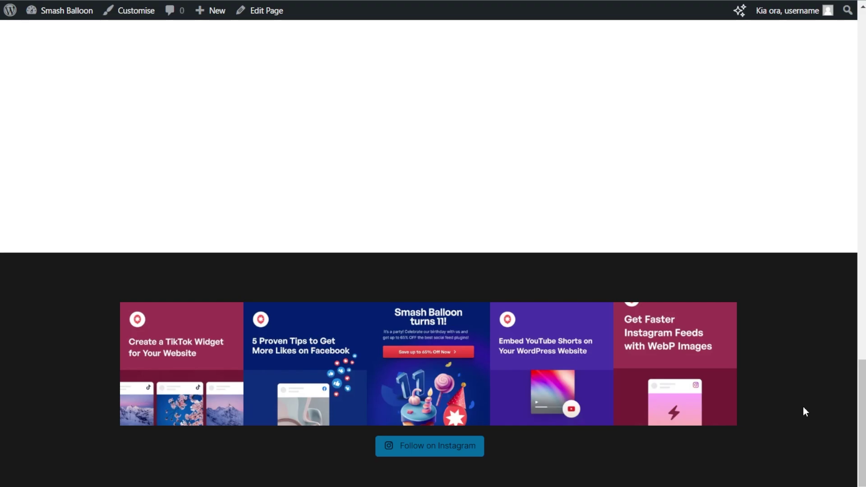
scroll(805, 411, up, 20)
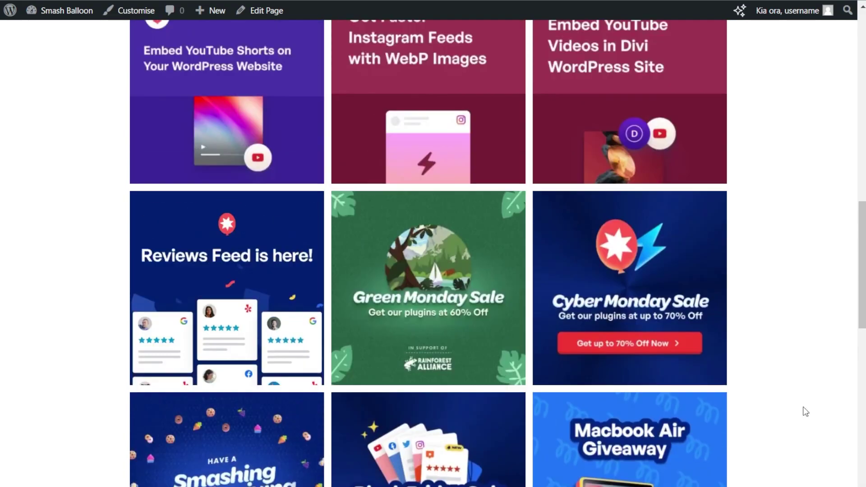
scroll(805, 411, up, 4)
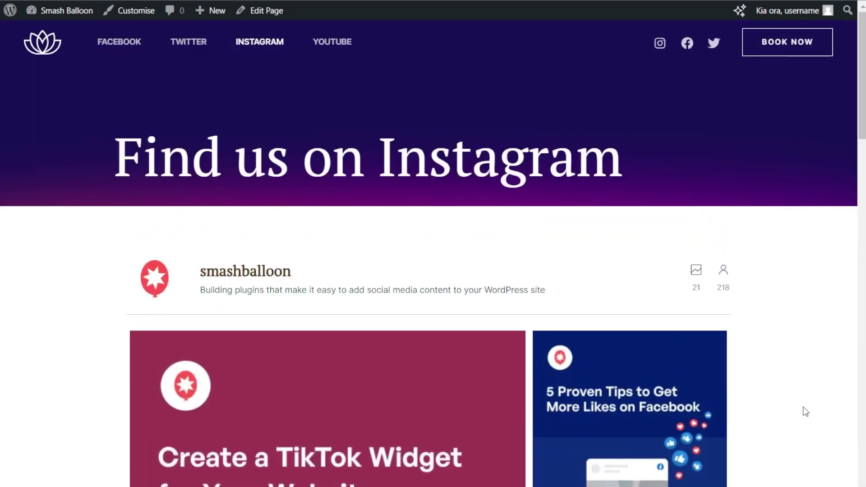